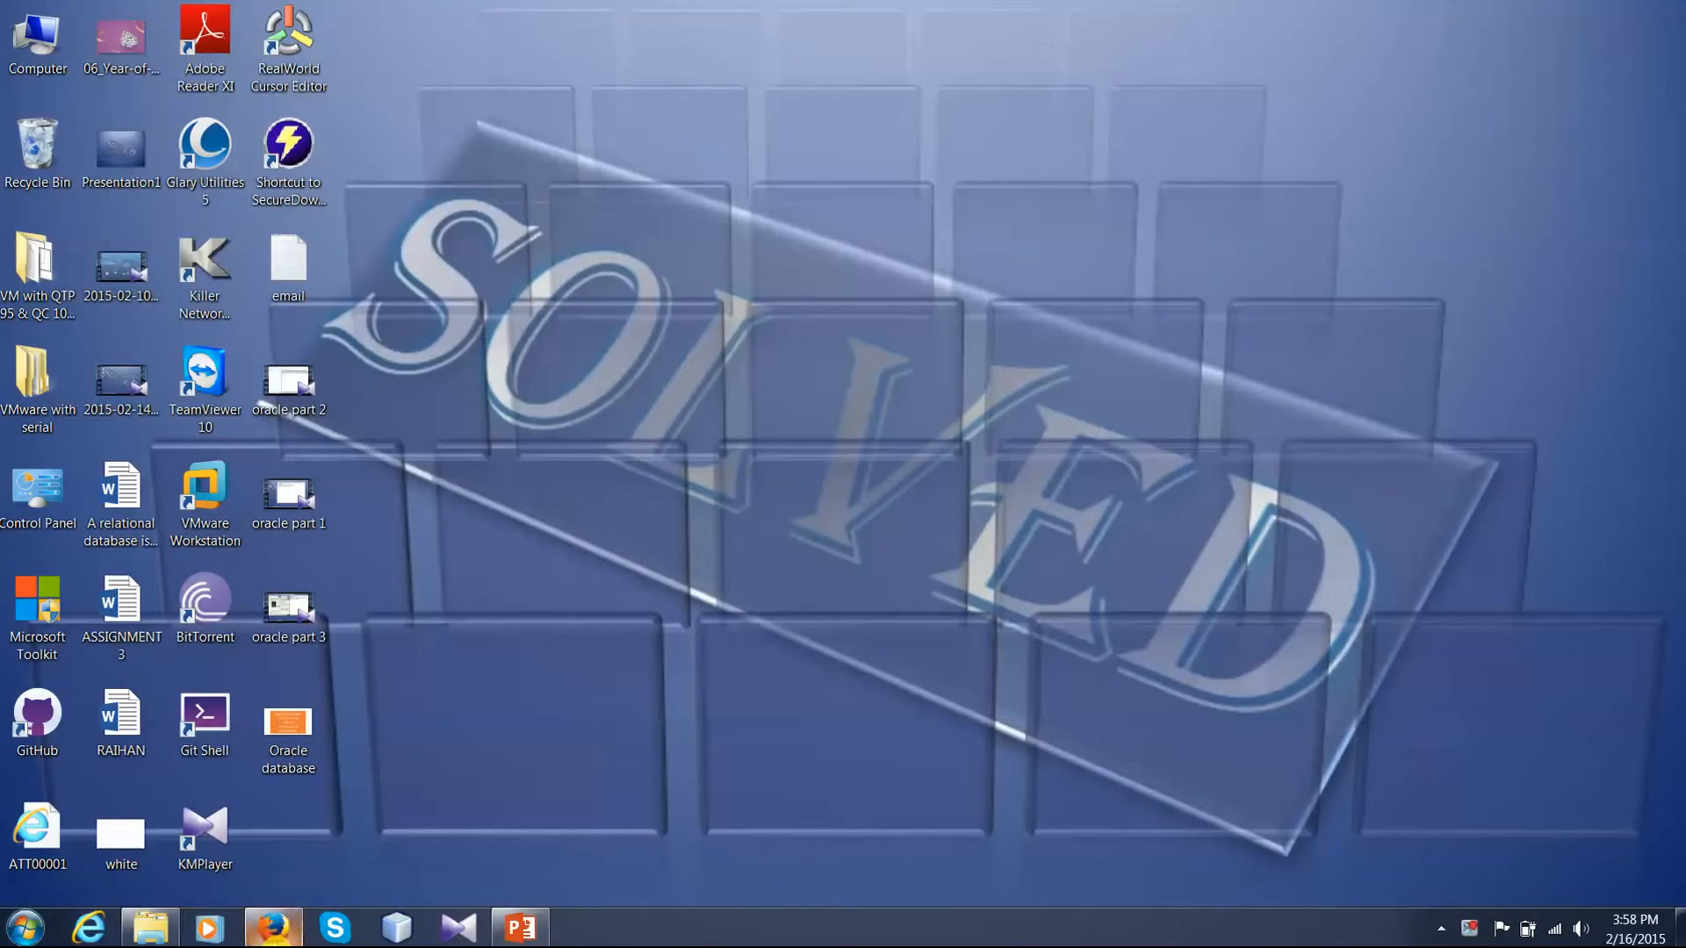
# Switch to Firefox, load oracle.com and open the SQL Developer download page.
pyautogui.click(273, 927)
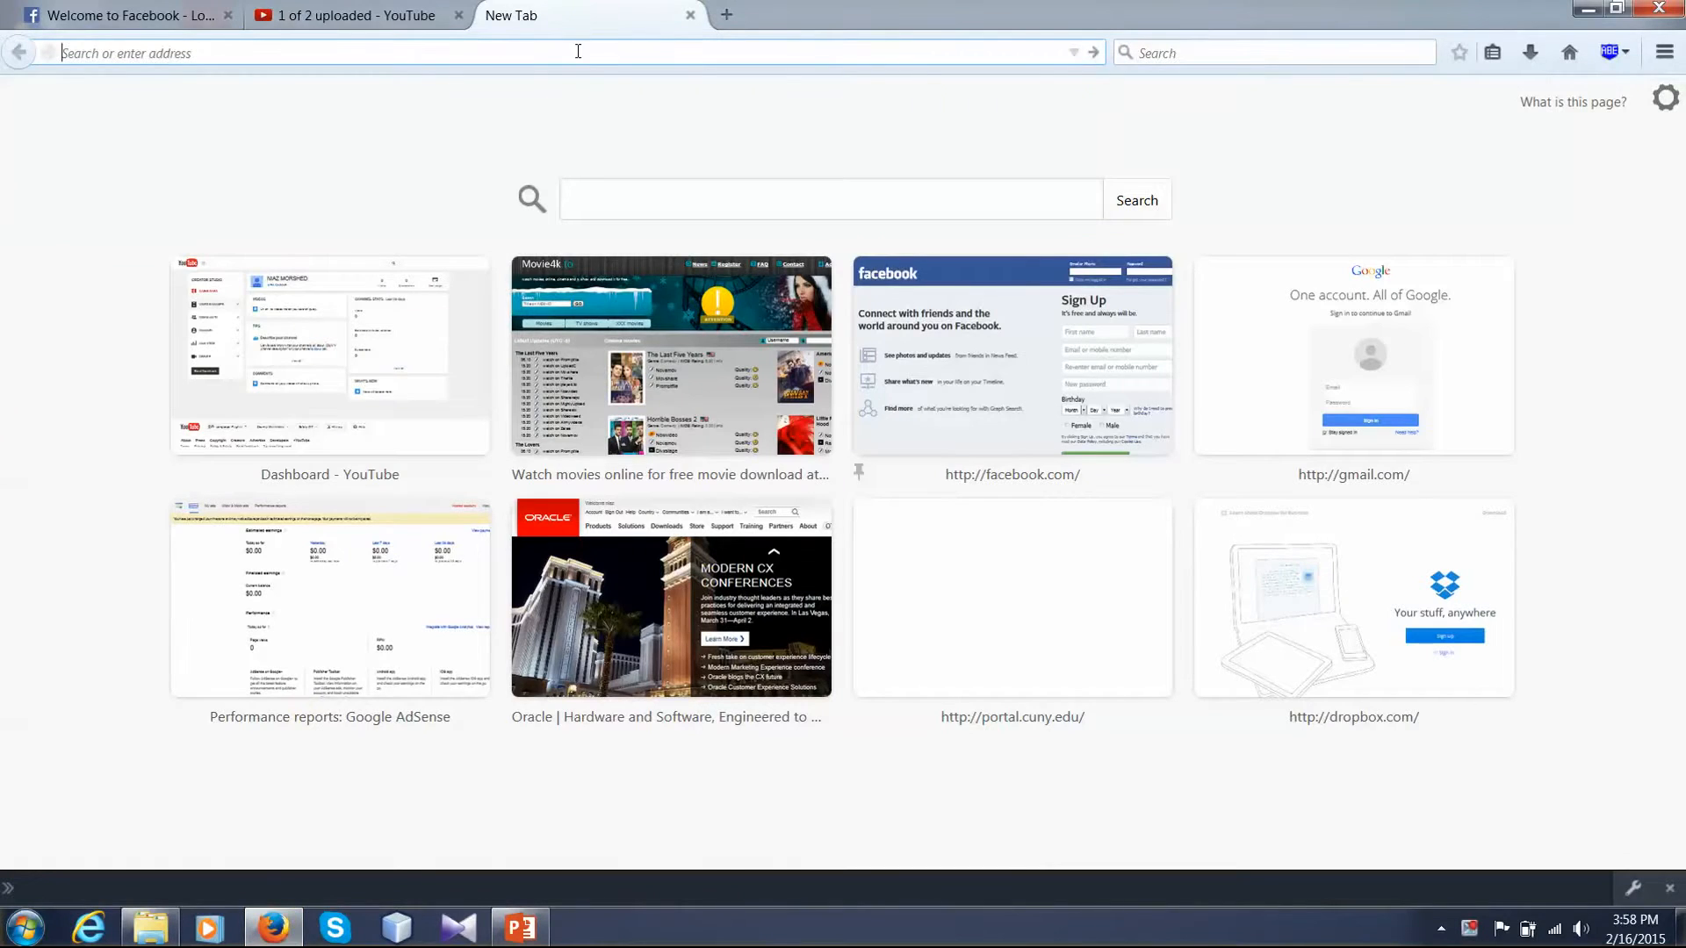
pyautogui.write('oracle.com/')
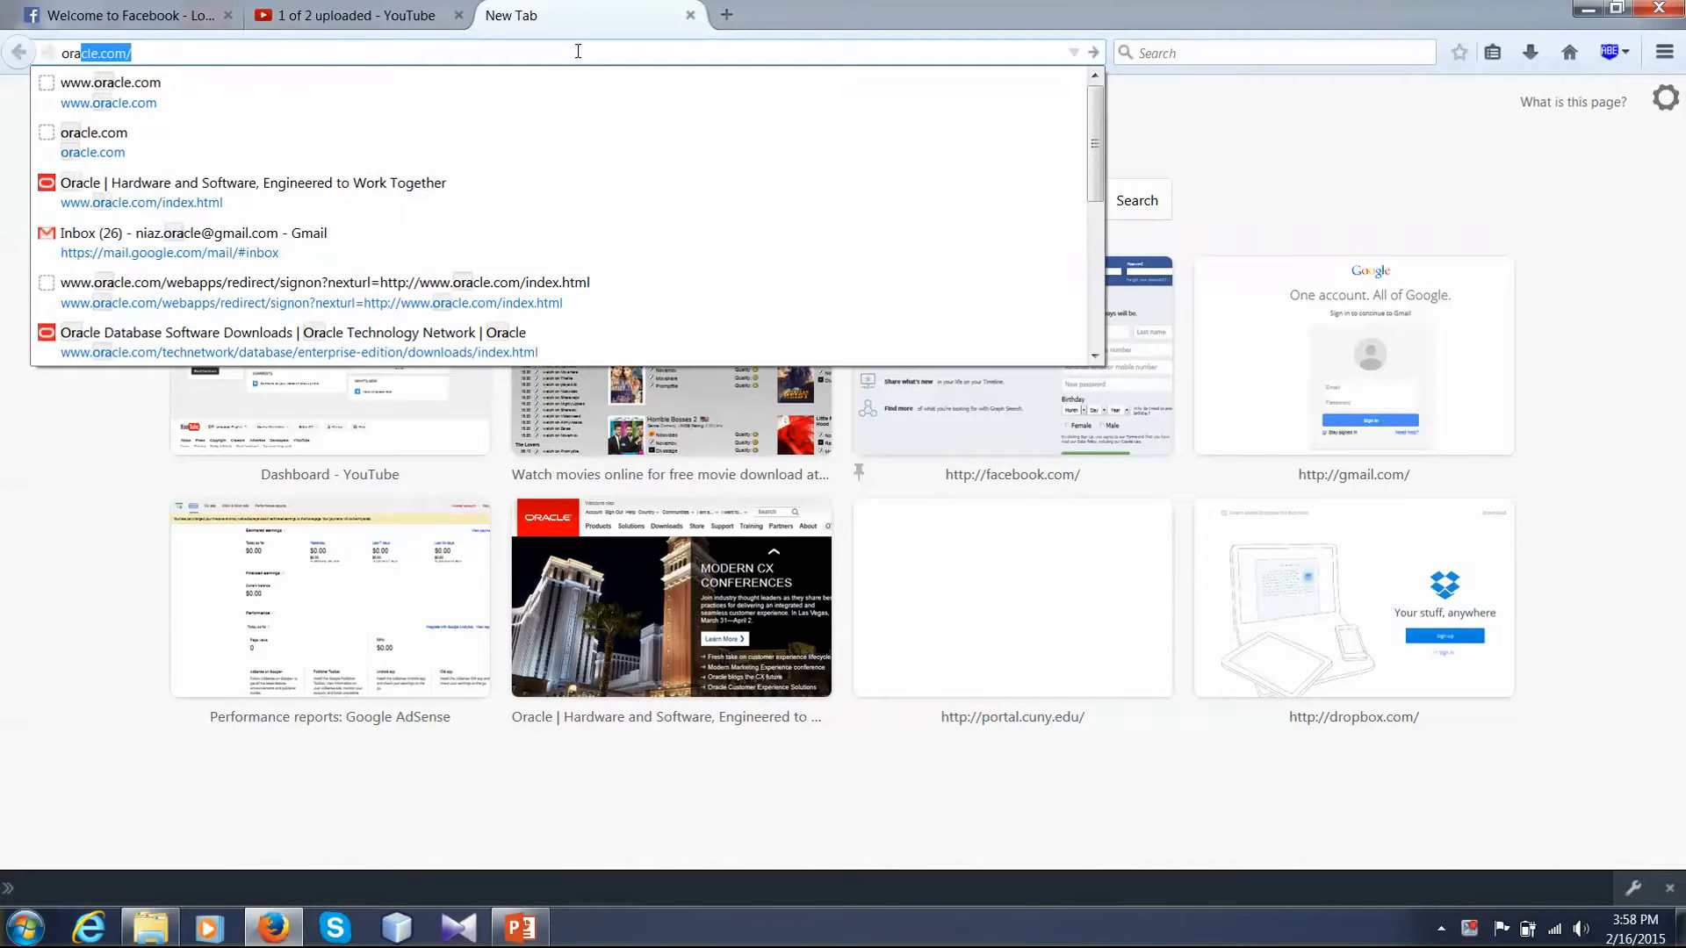
pyautogui.press('Return')
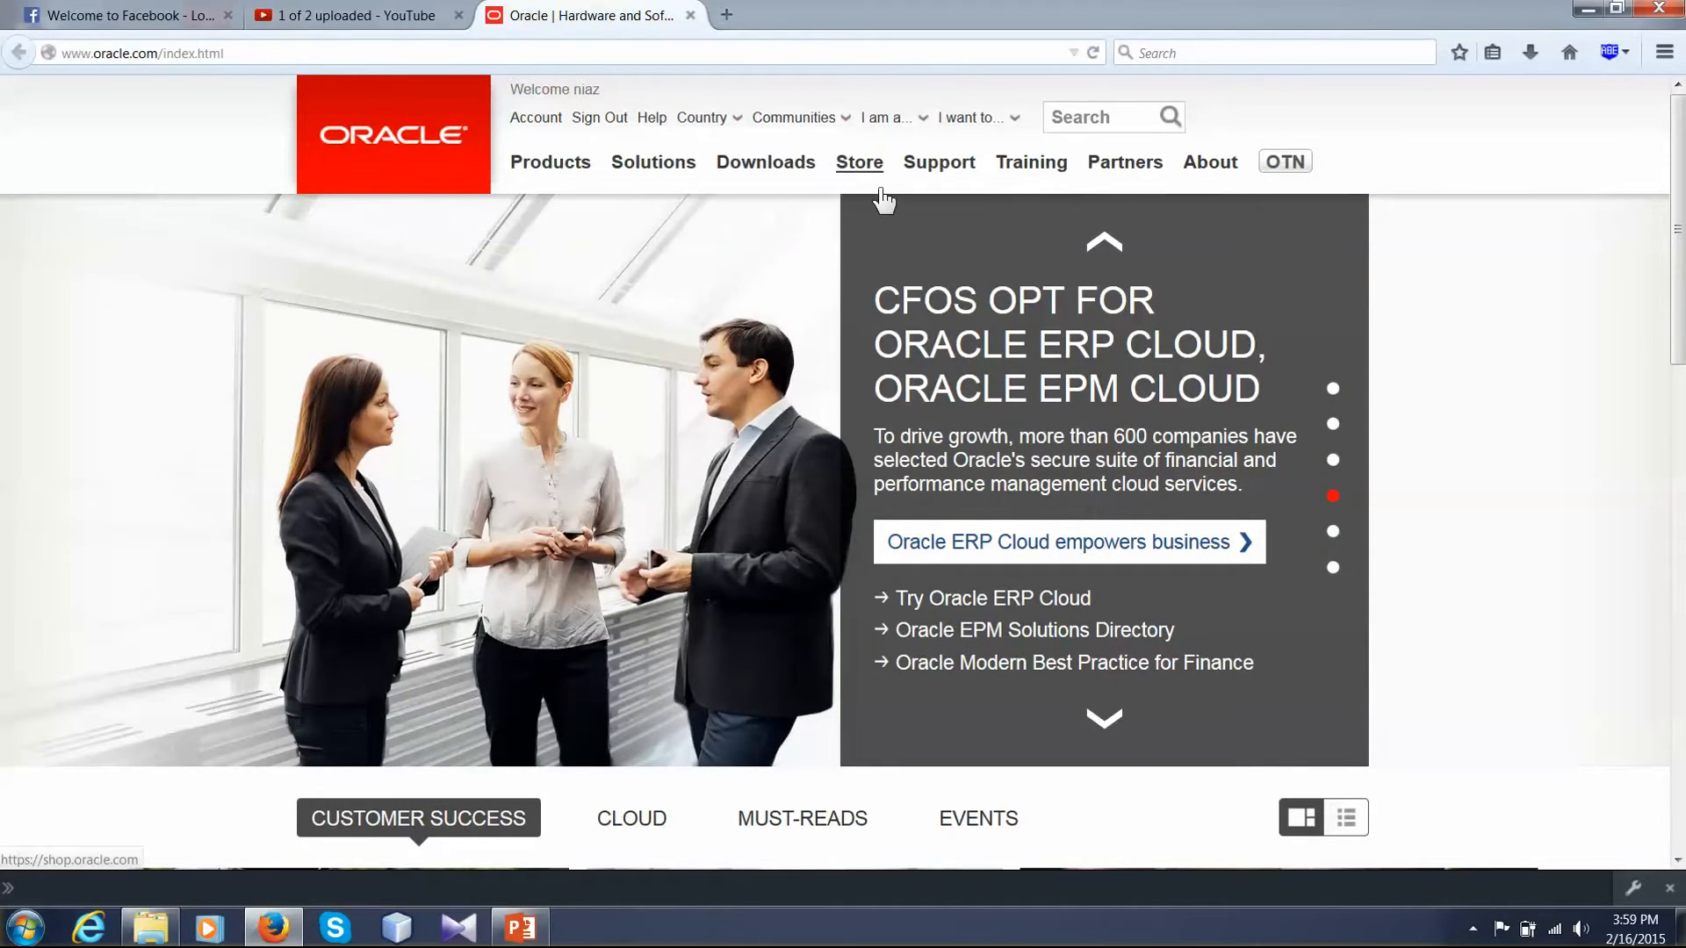
pyautogui.moveTo(767, 171)
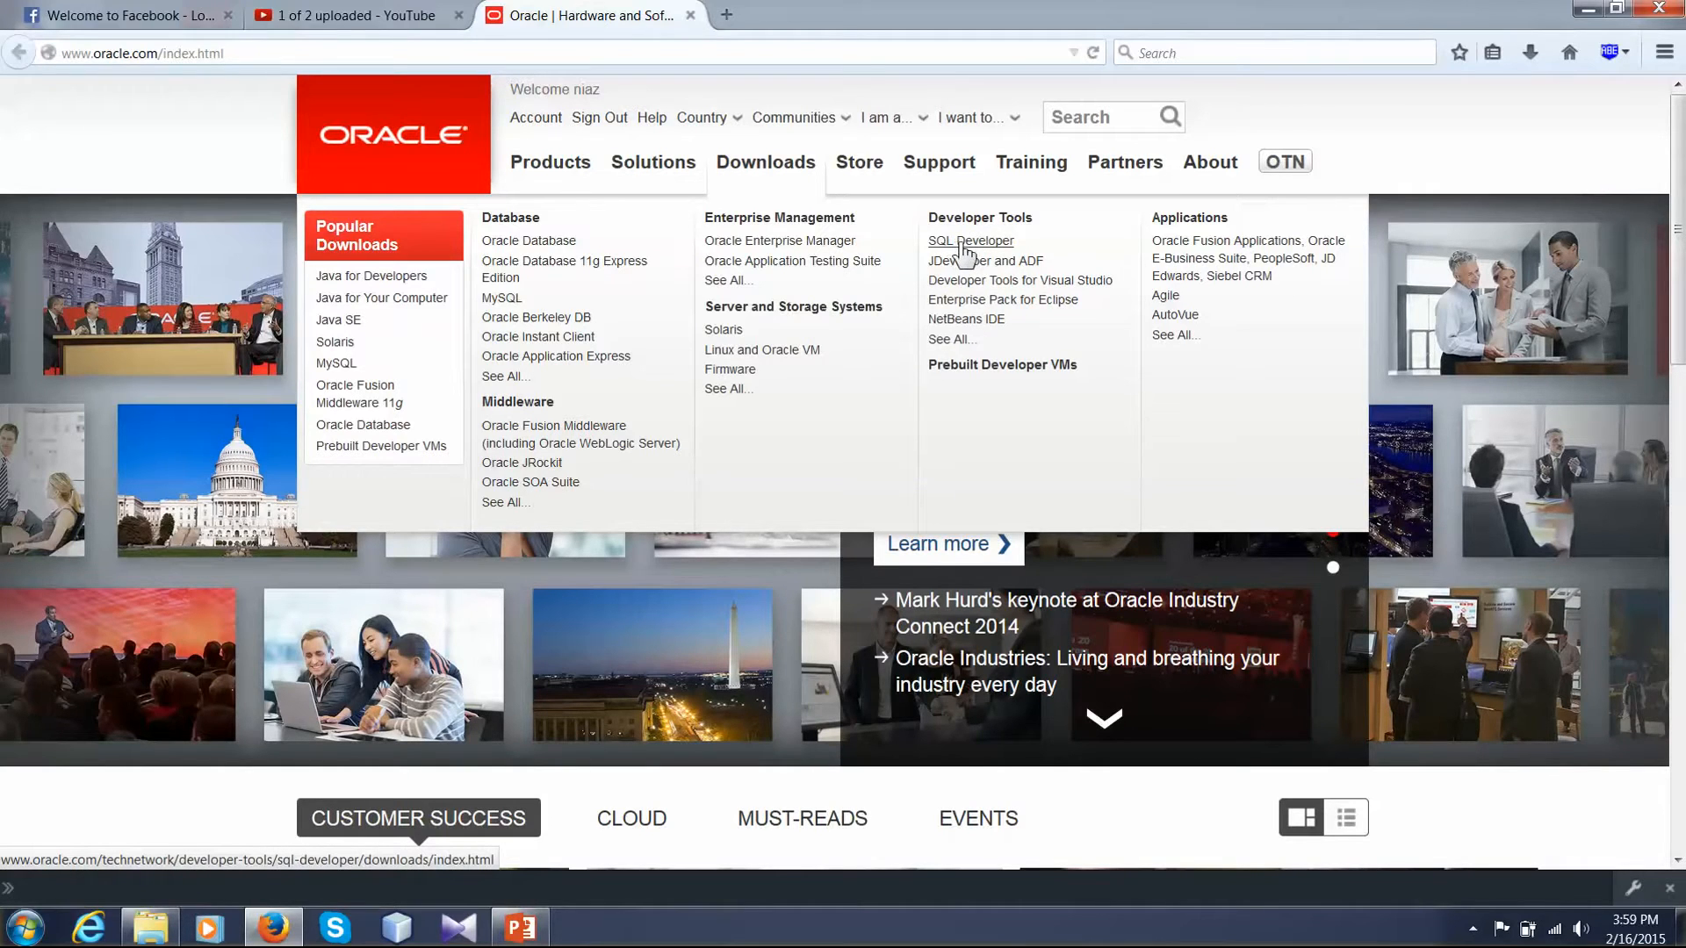
pyautogui.click(972, 245)
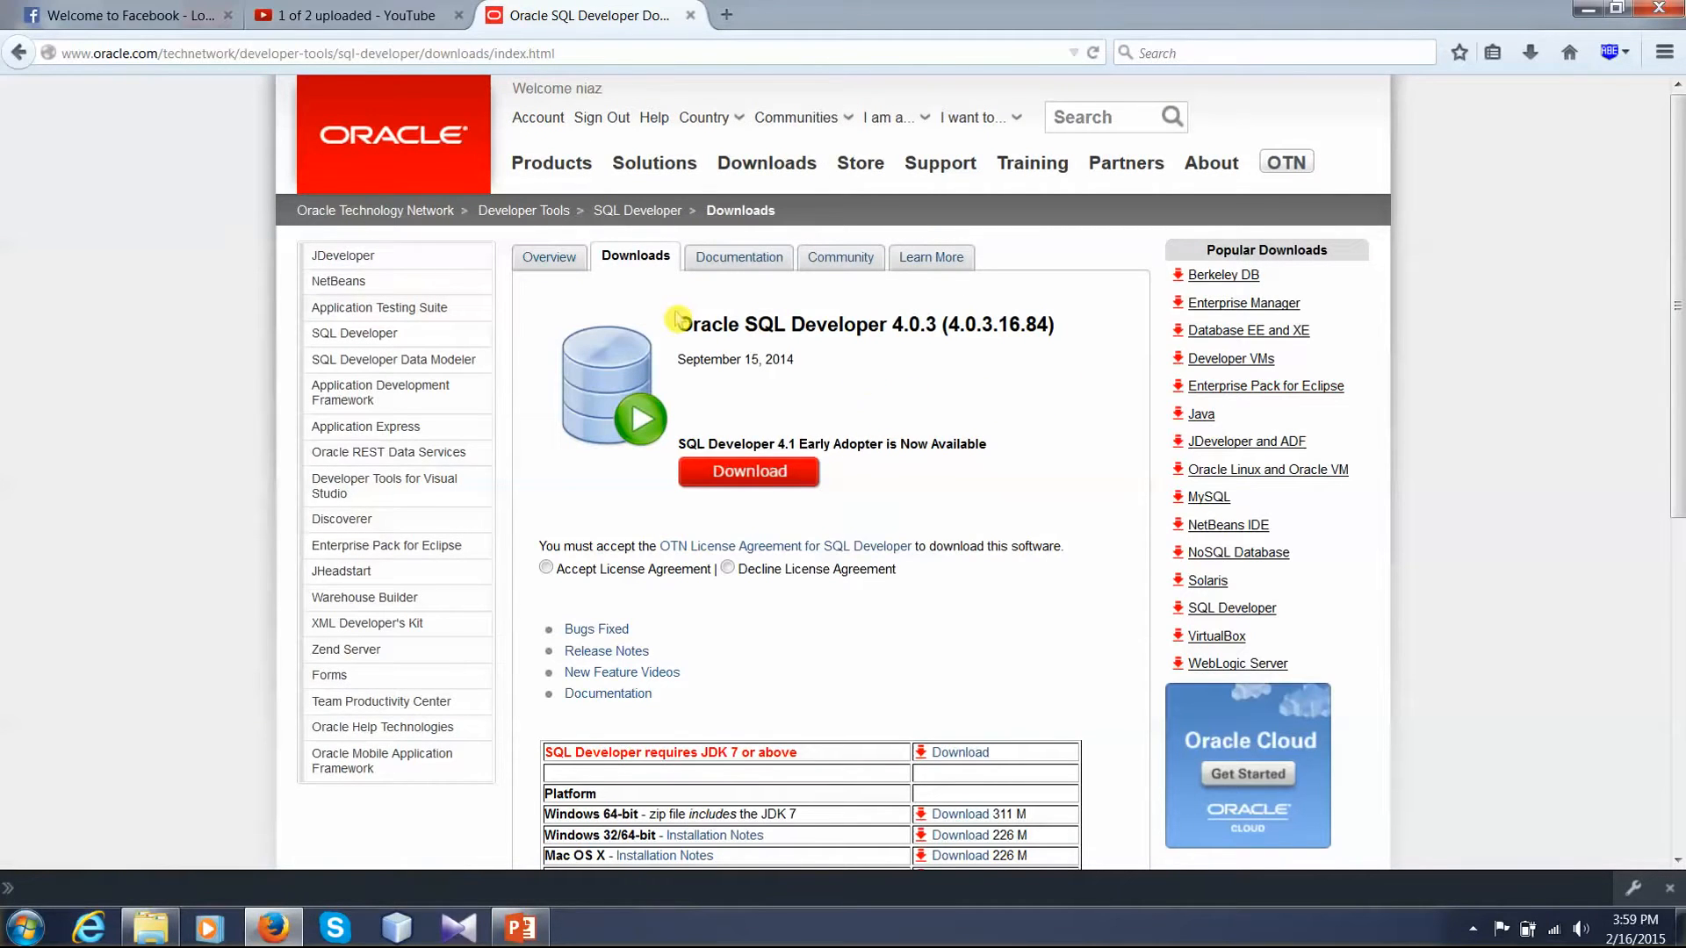
# Accept the OTN License Agreement for Oracle SQL Developer 4.0.3.
pyautogui.moveTo(679, 317); pyautogui.dragTo(999, 350)
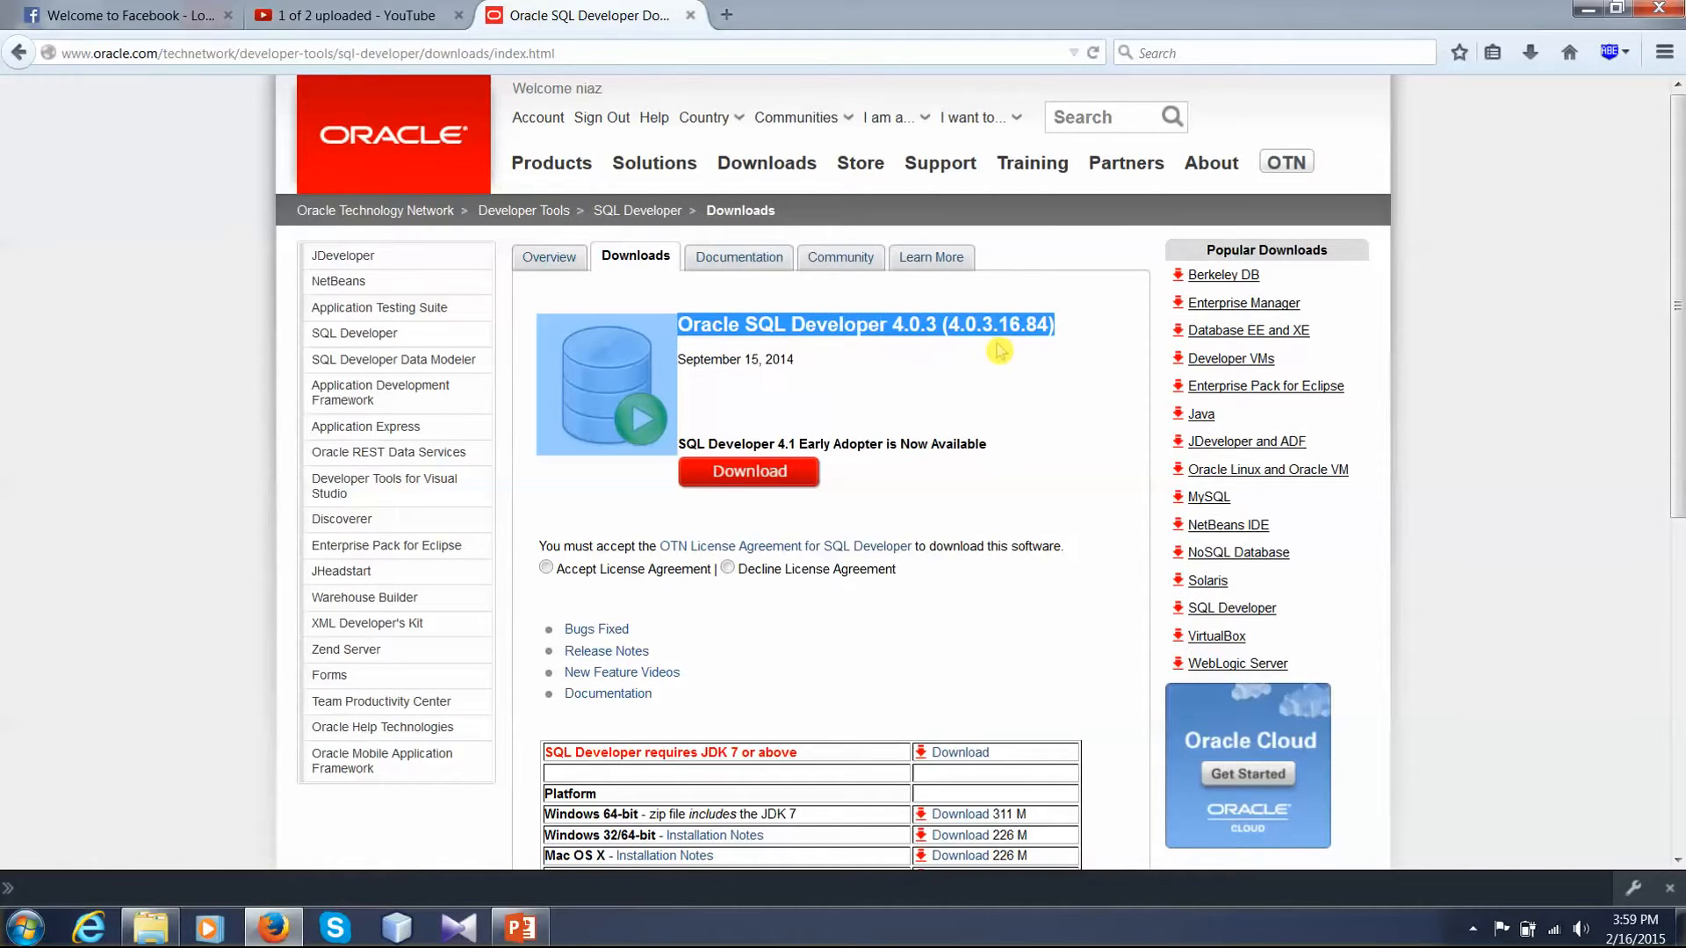
pyautogui.click(1001, 350)
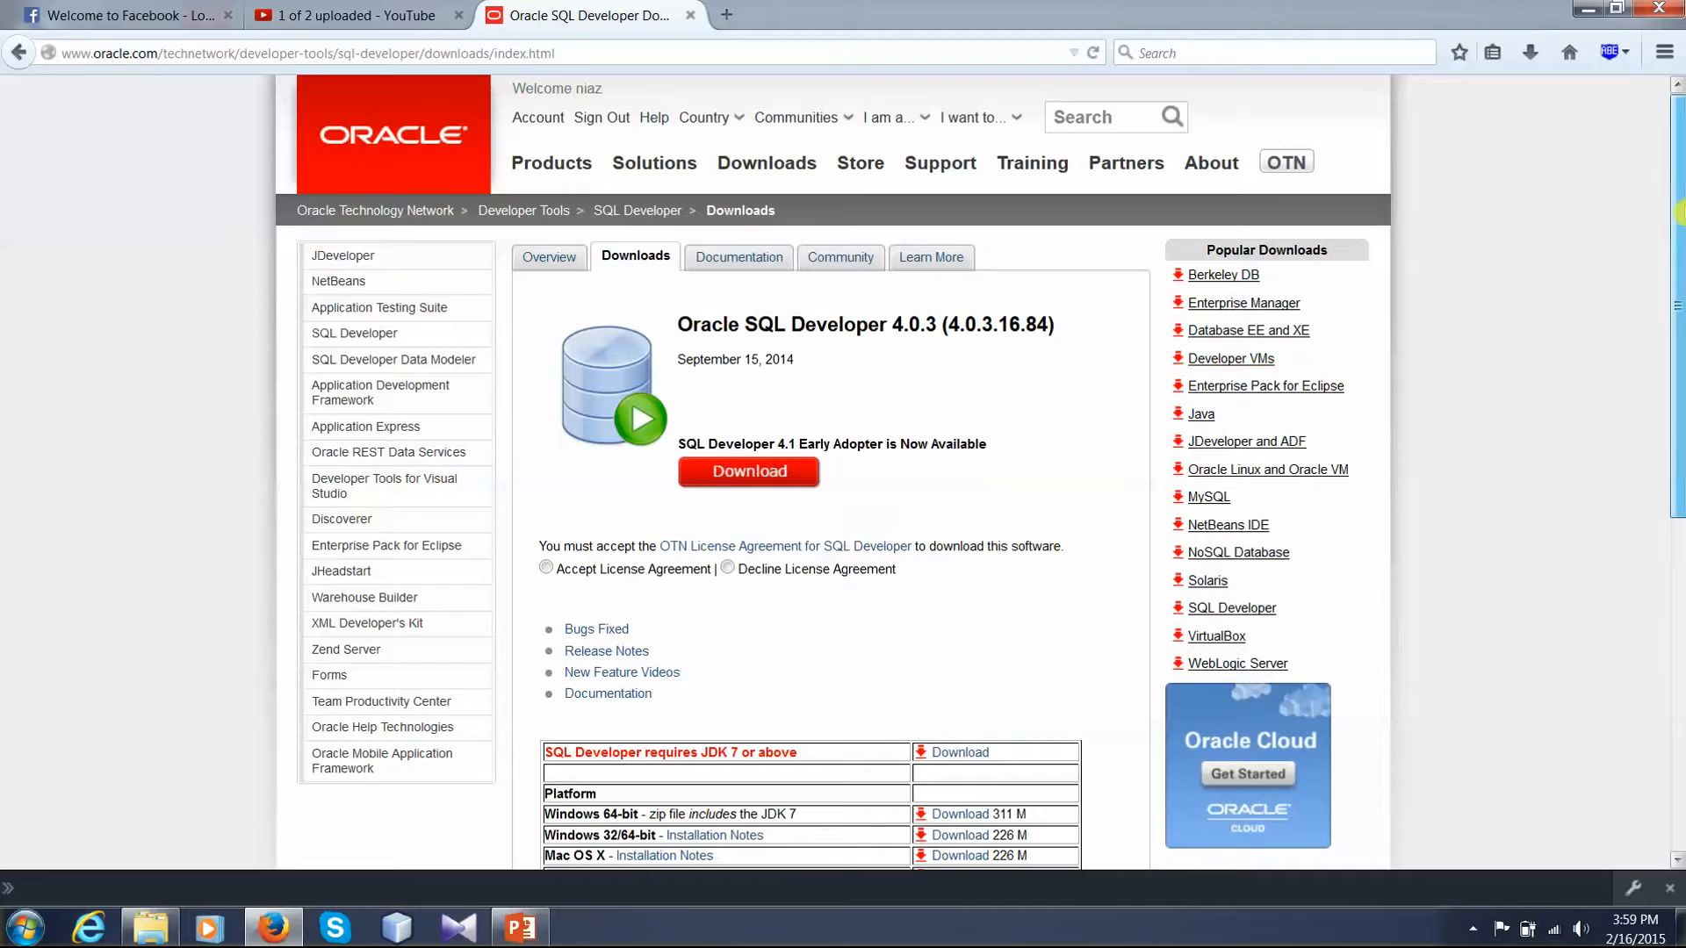
pyautogui.scroll(-2, 1677, 268)
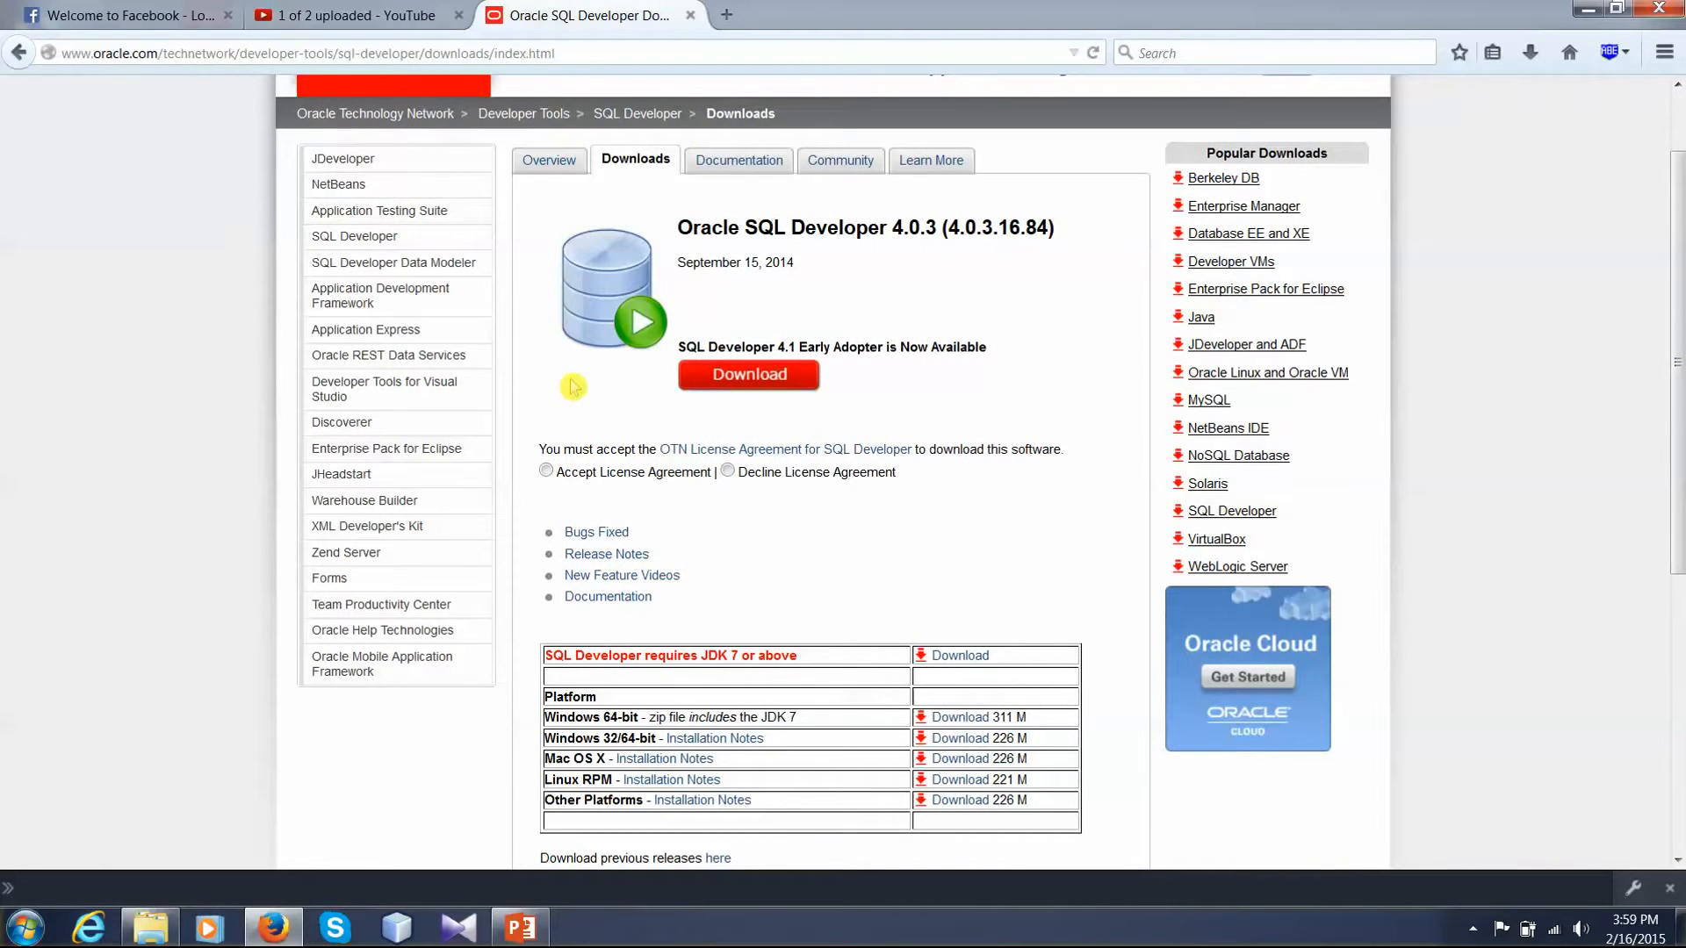
pyautogui.click(546, 474)
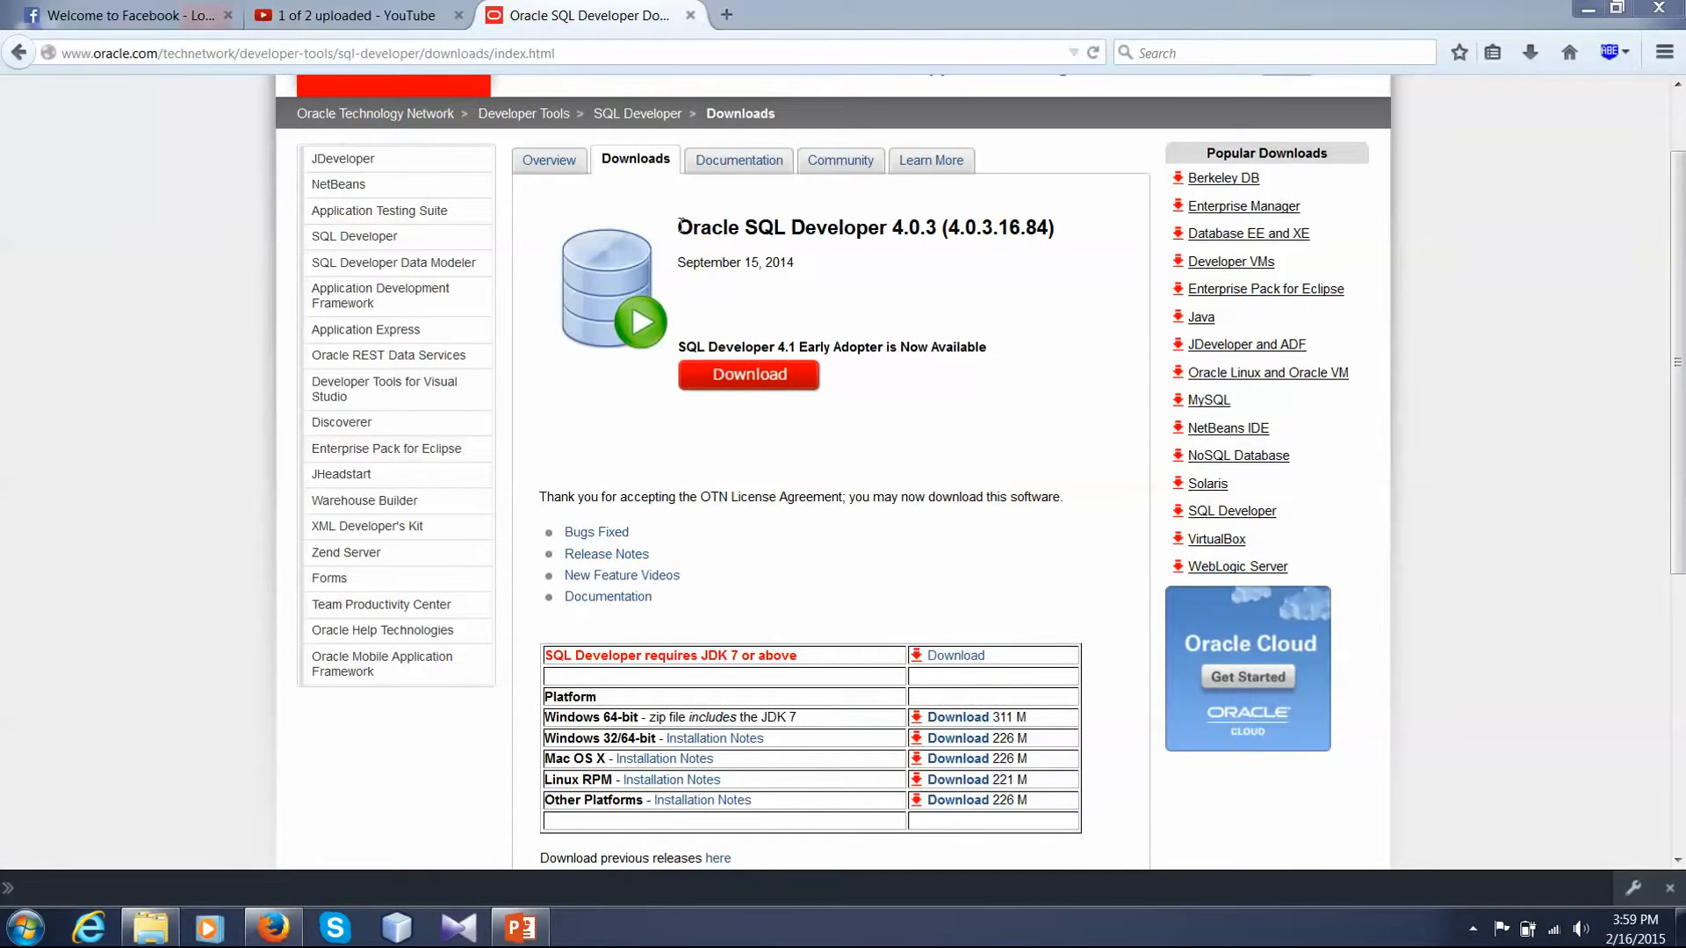
# Download the Windows 64-bit zip that includes JDK 7, signing in with the Oracle account username and password, and save the file.
pyautogui.moveTo(681, 226); pyautogui.dragTo(883, 260)
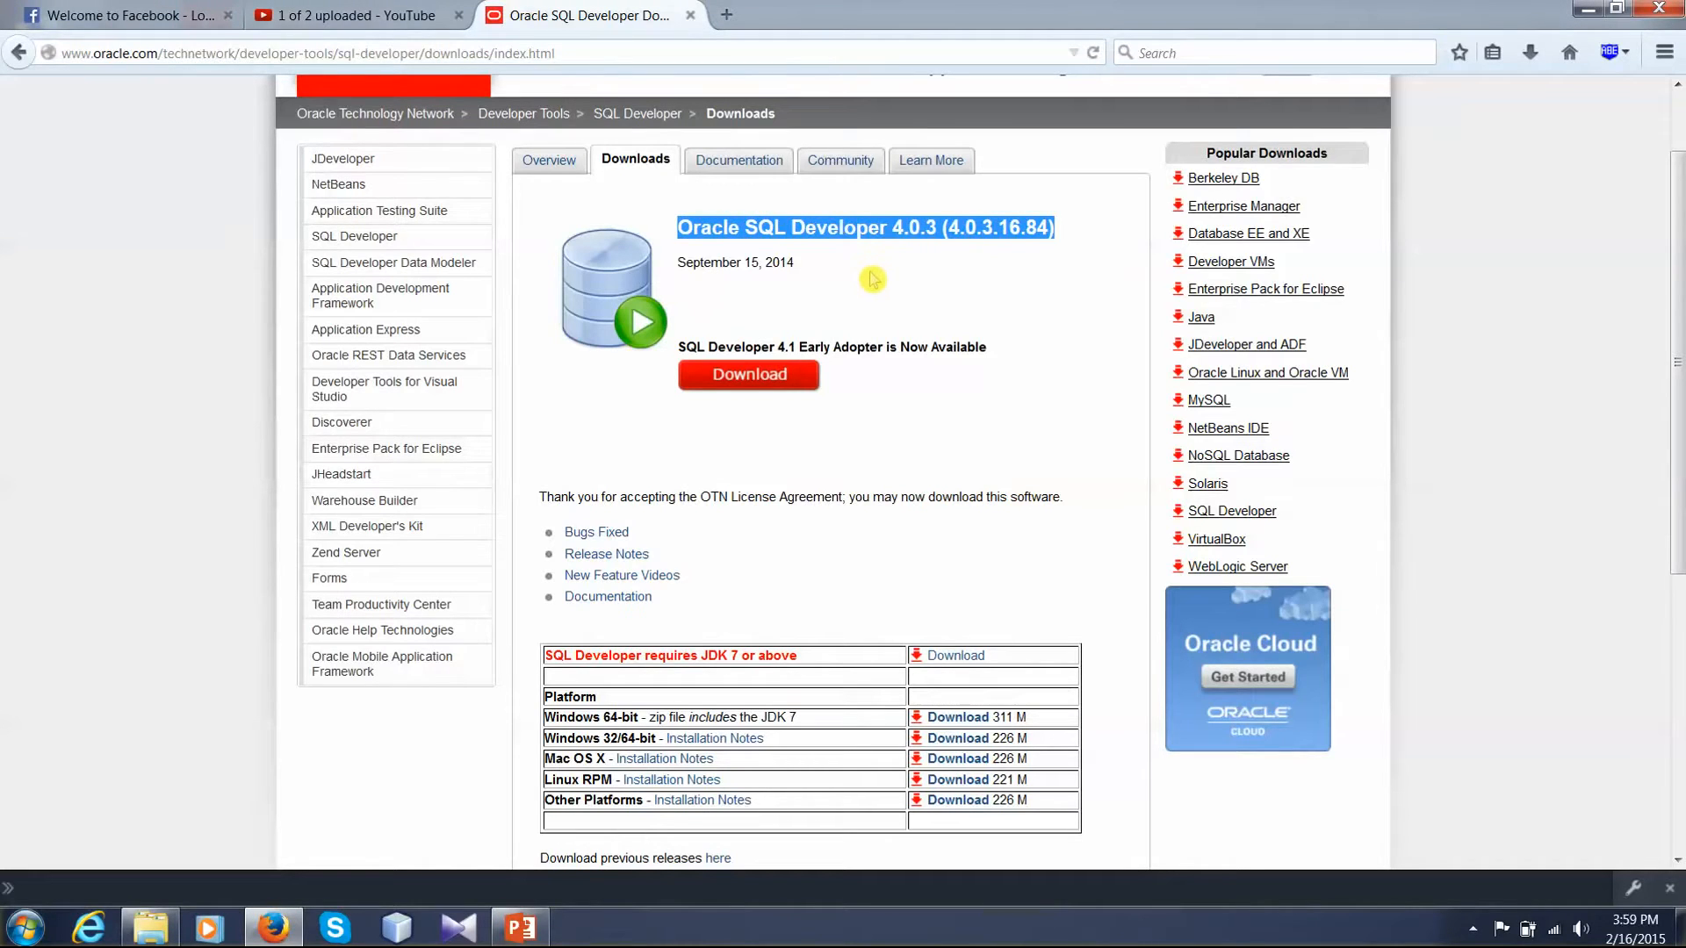
pyautogui.moveTo(797, 718); pyautogui.dragTo(762, 716)
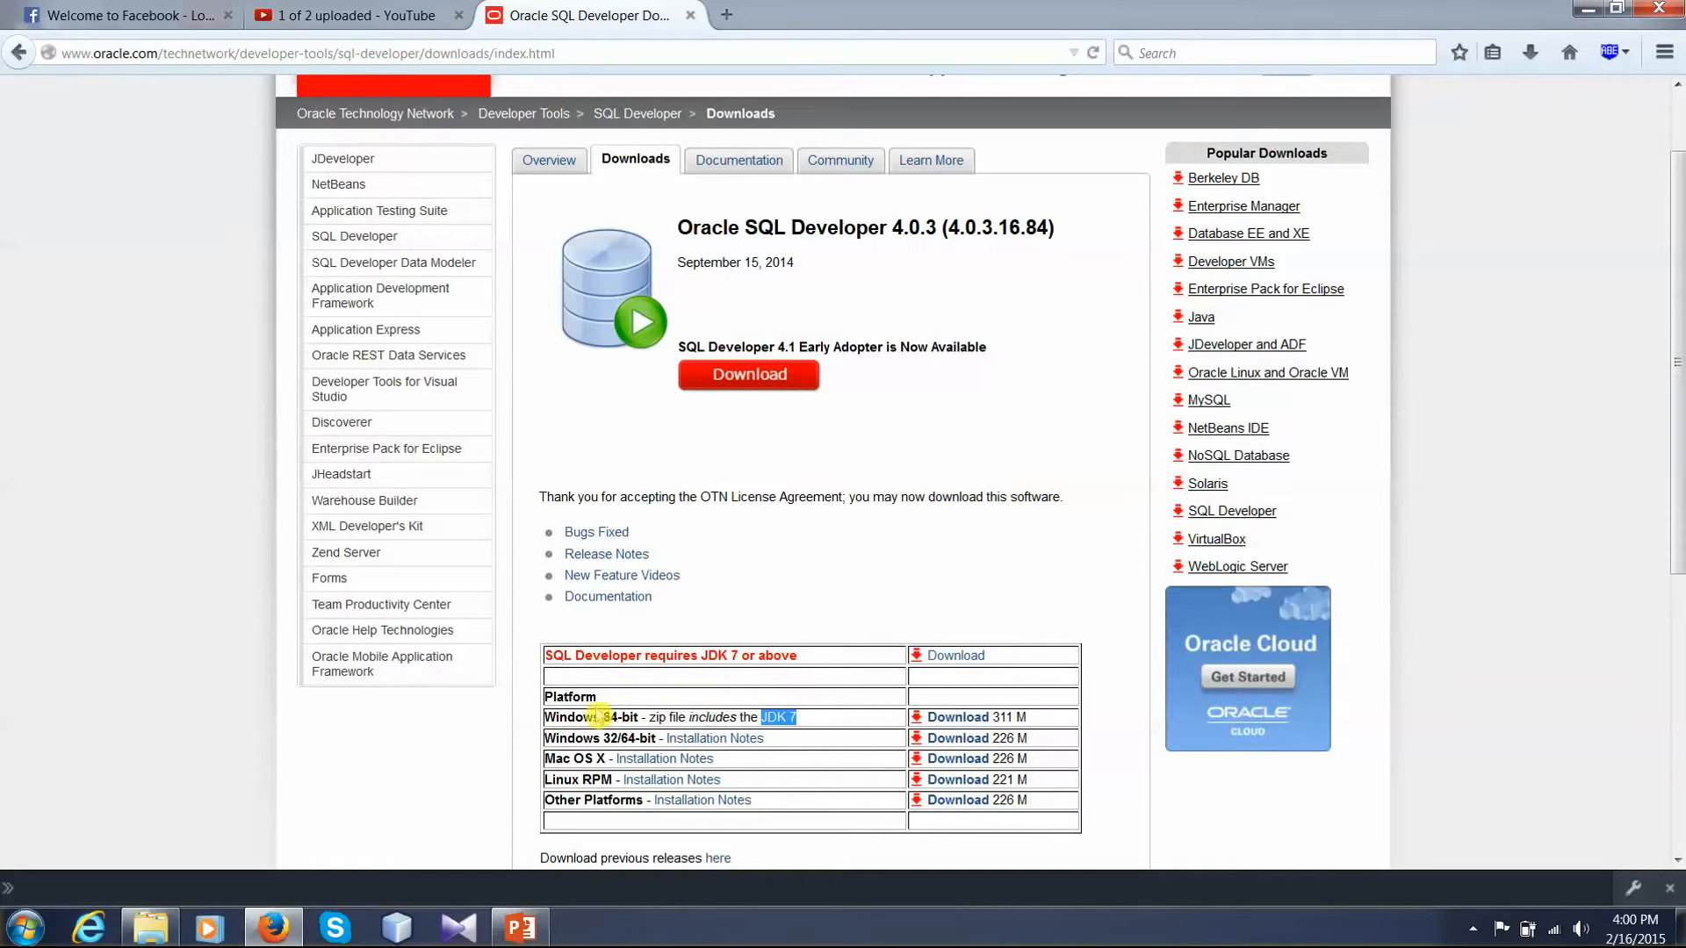
pyautogui.click(956, 719)
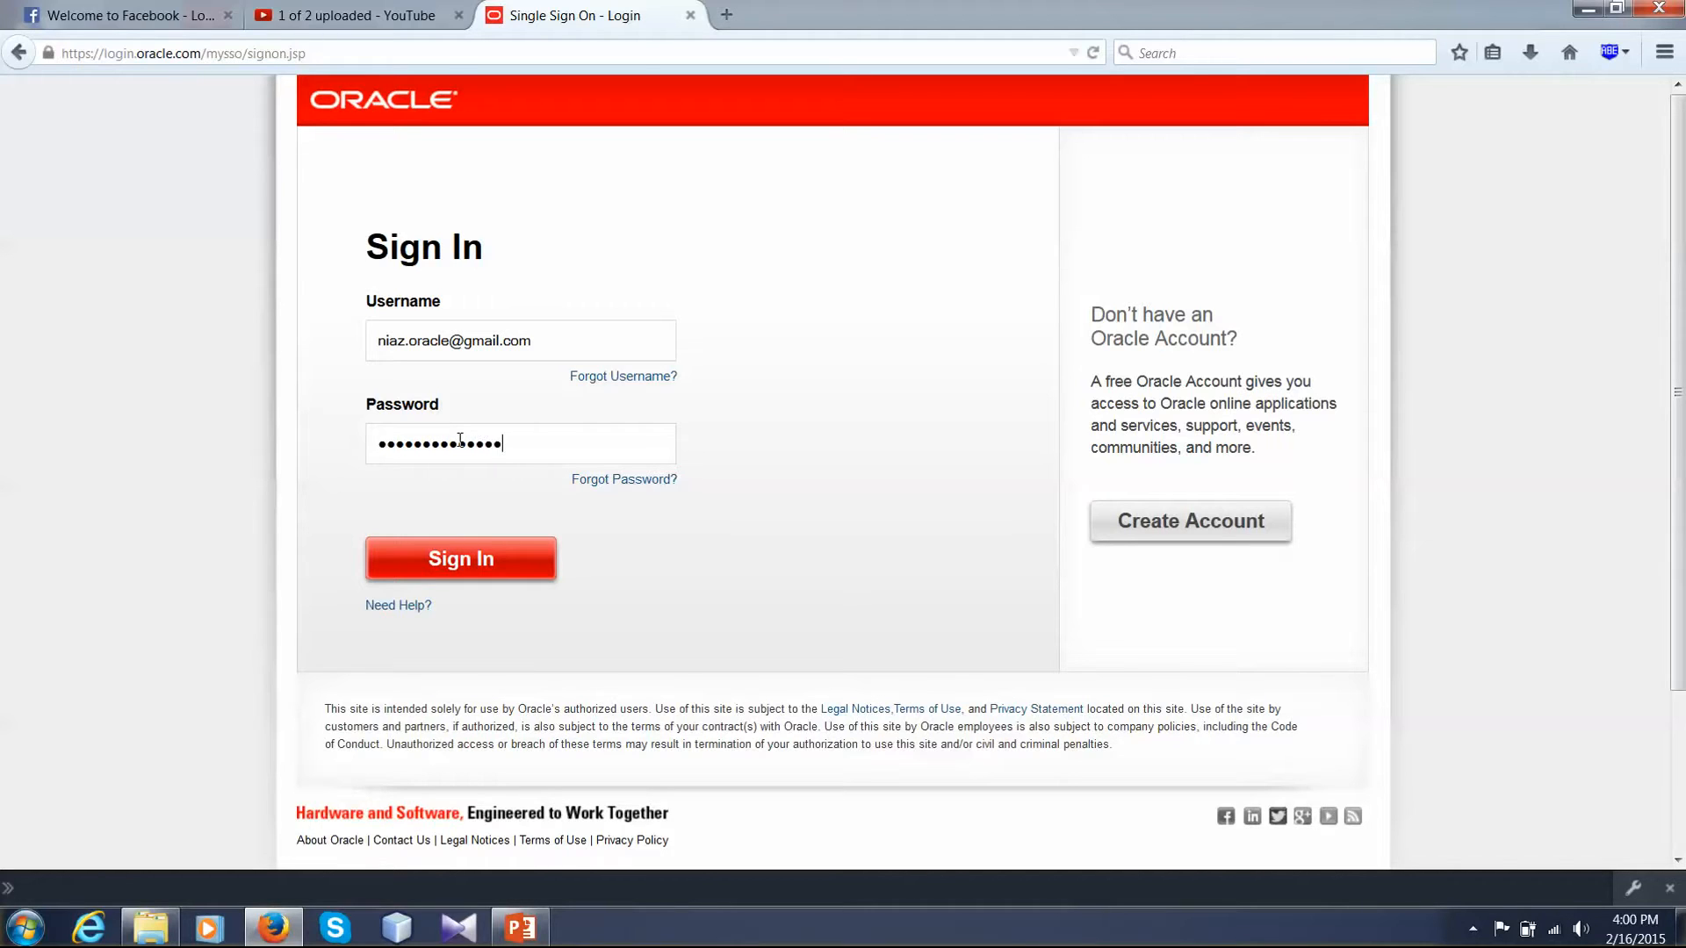
pyautogui.press('Return')
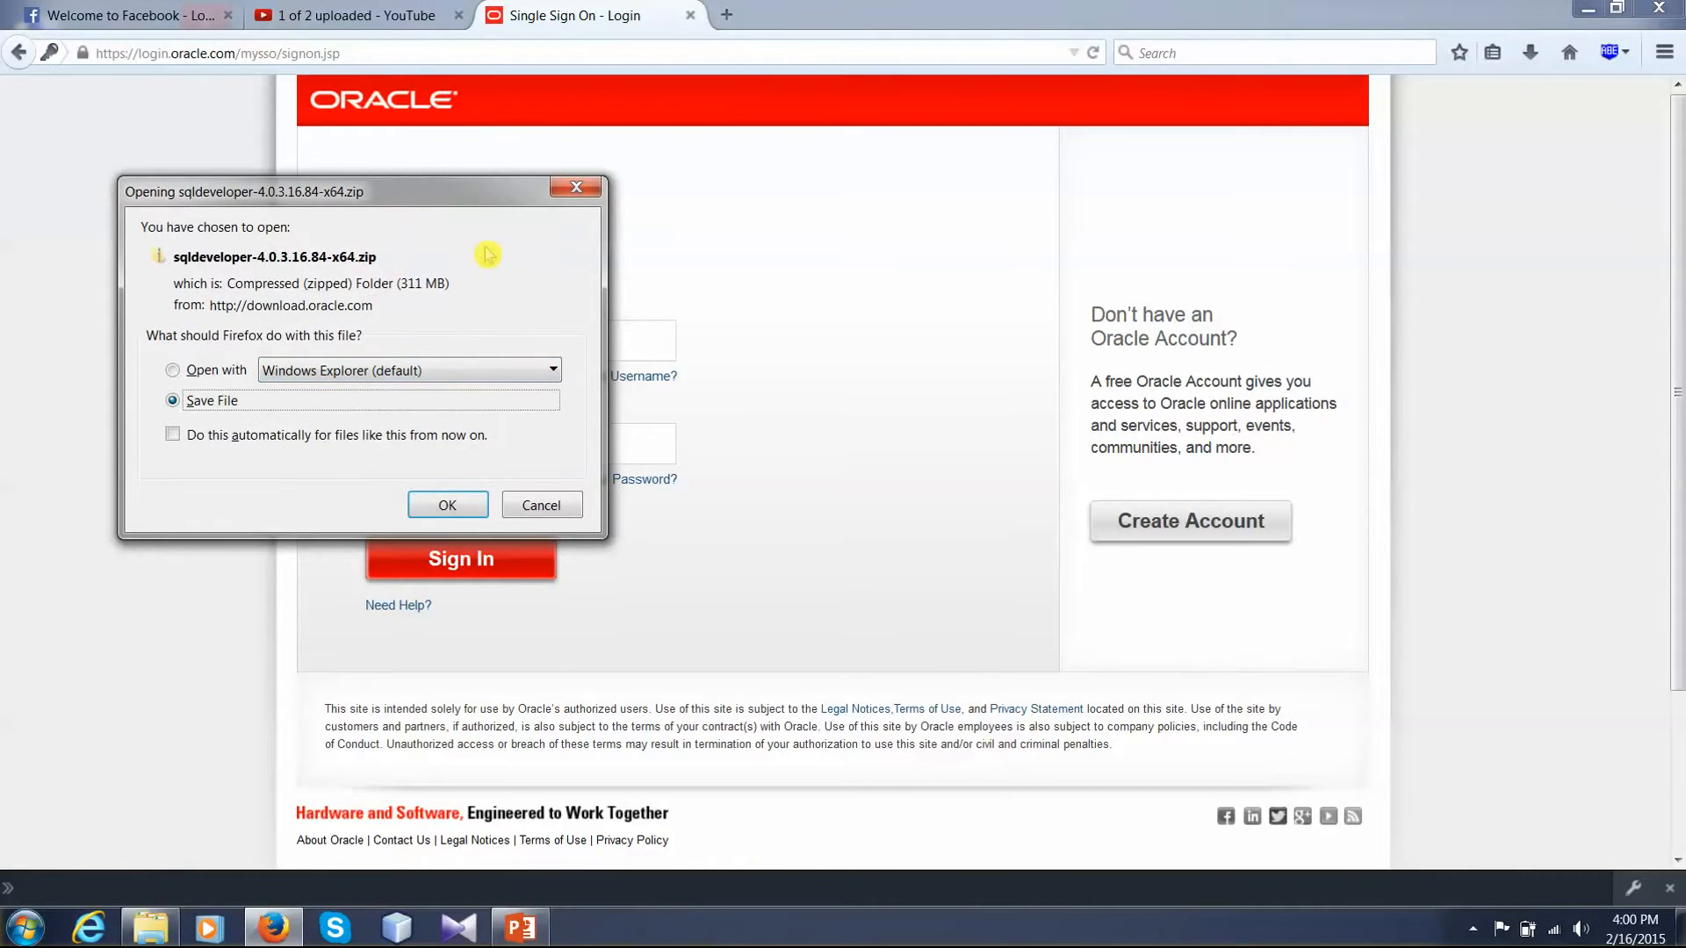
pyautogui.click(445, 505)
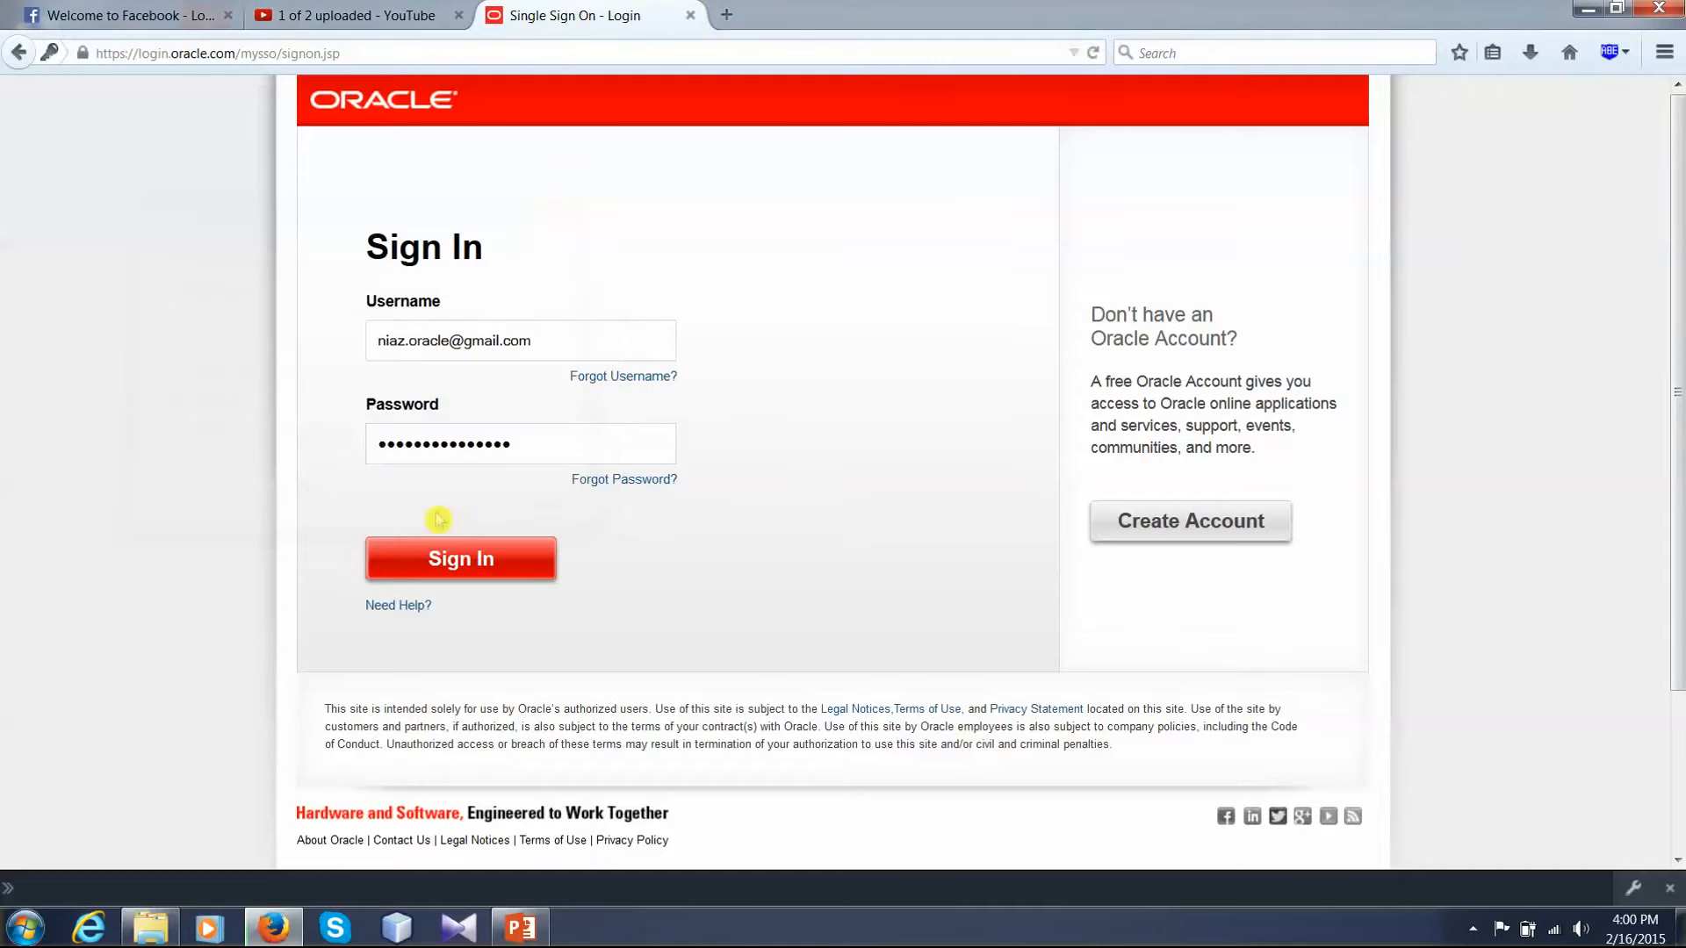
# Extract the downloaded sqldeveloper-4.0.3.16.84-x64 zip with 7-Zip into its own folder in Downloads.
pyautogui.click(1529, 53)
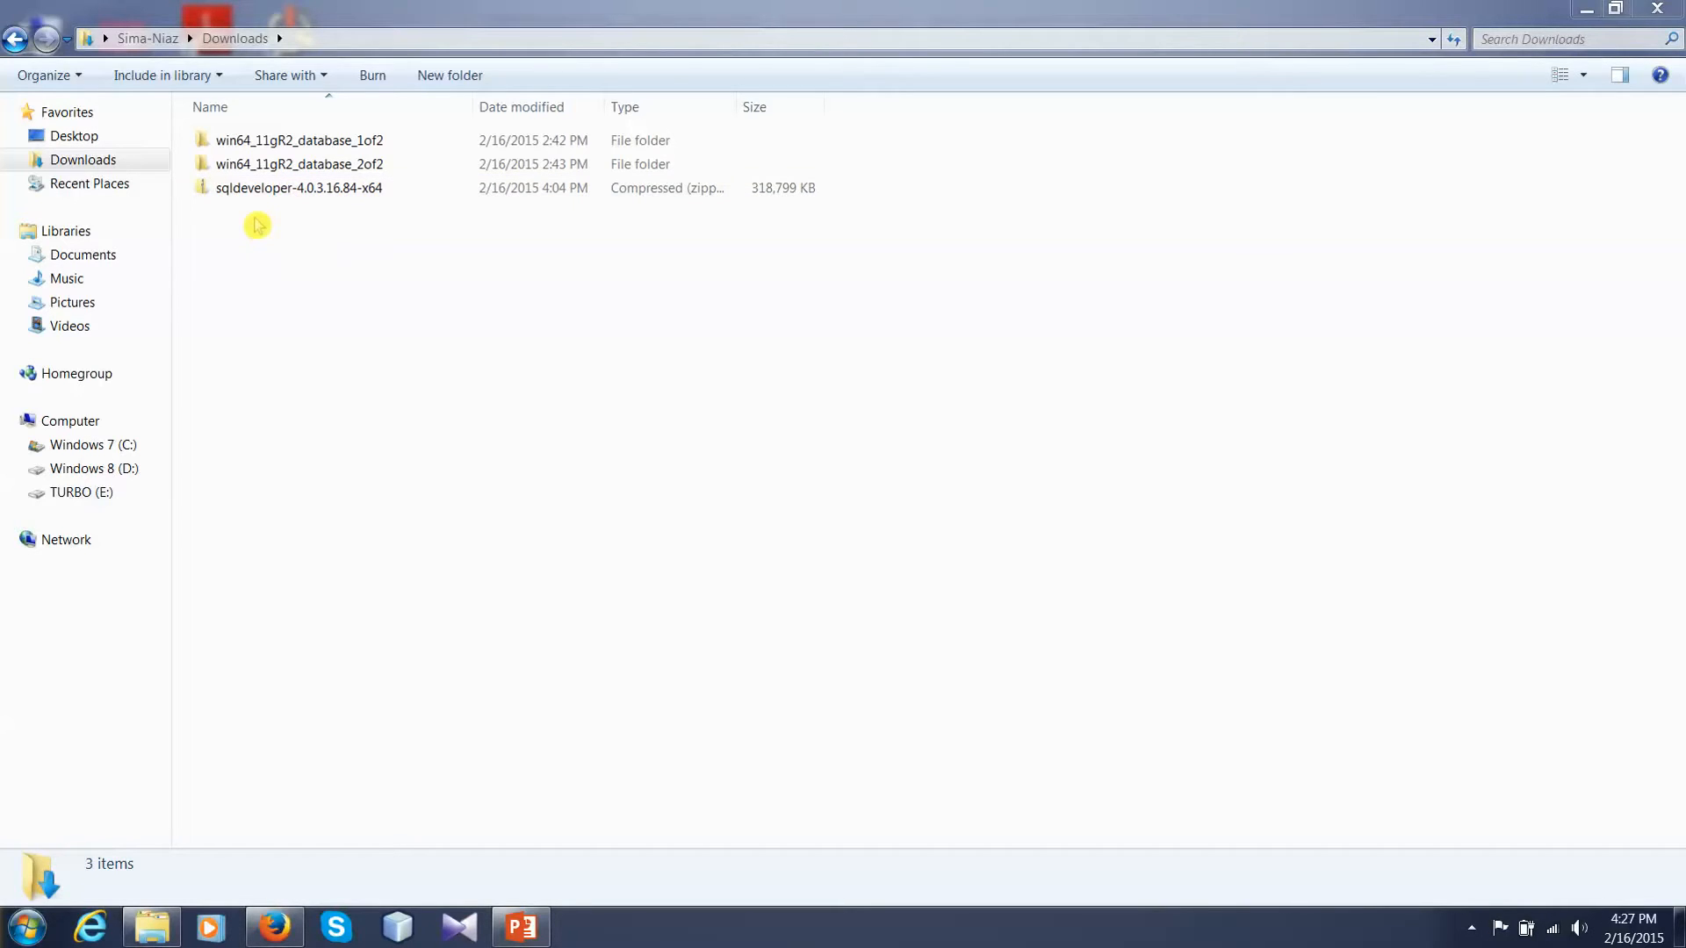
pyautogui.click(274, 195)
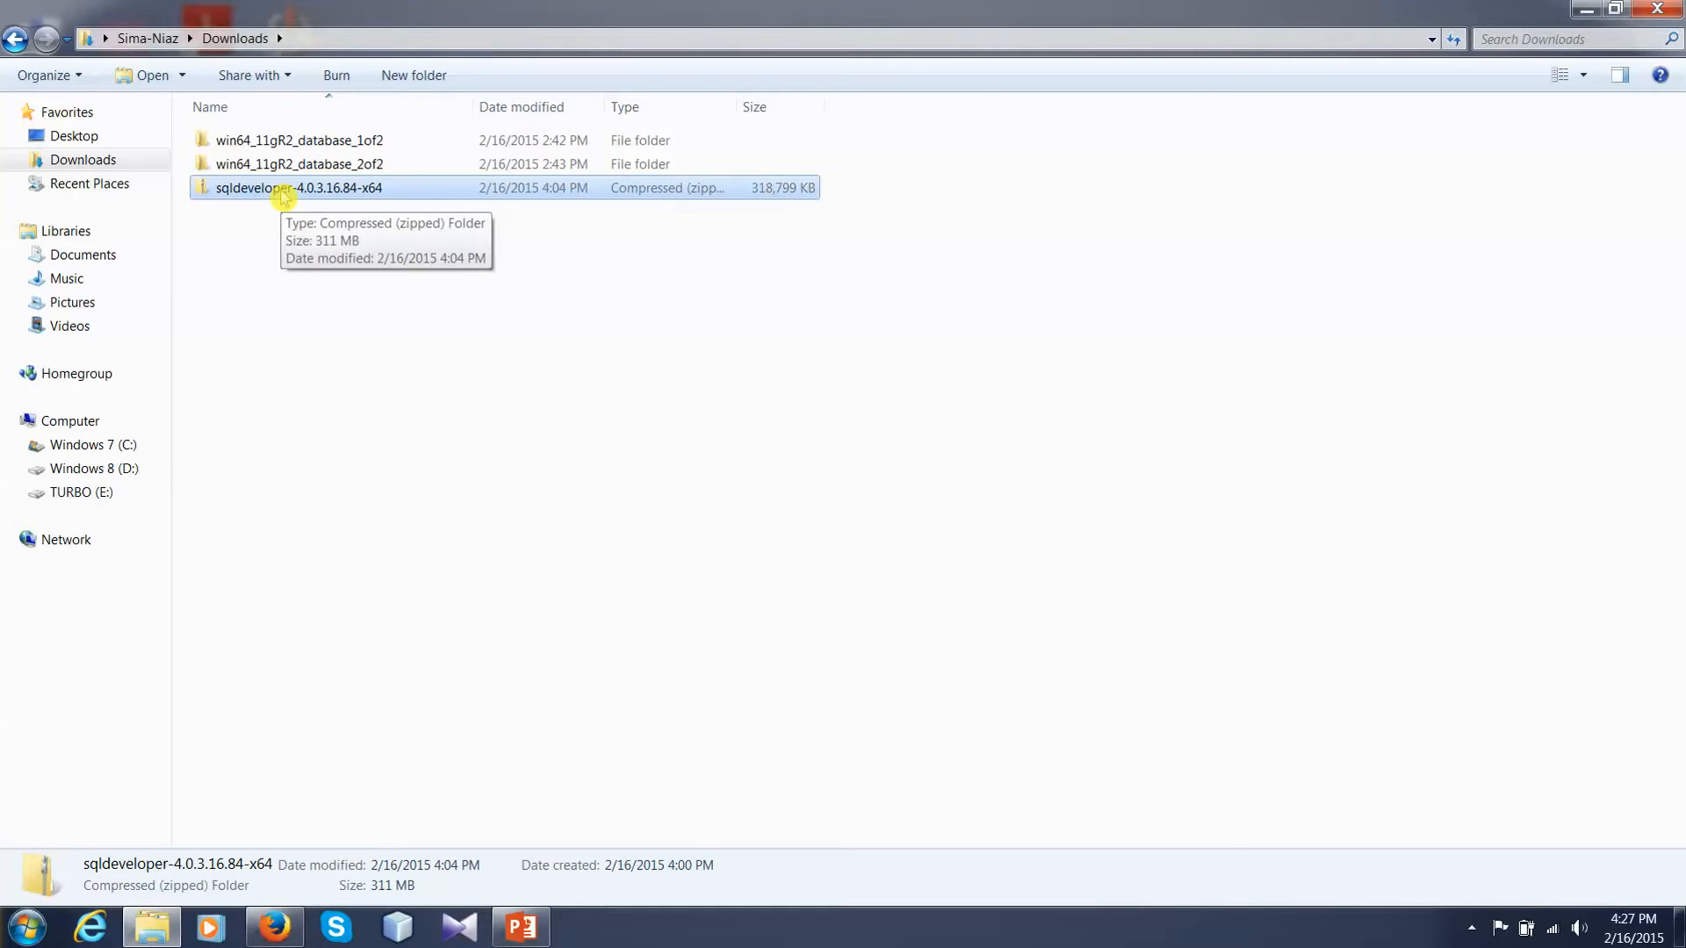
pyautogui.rightClick(283, 195)
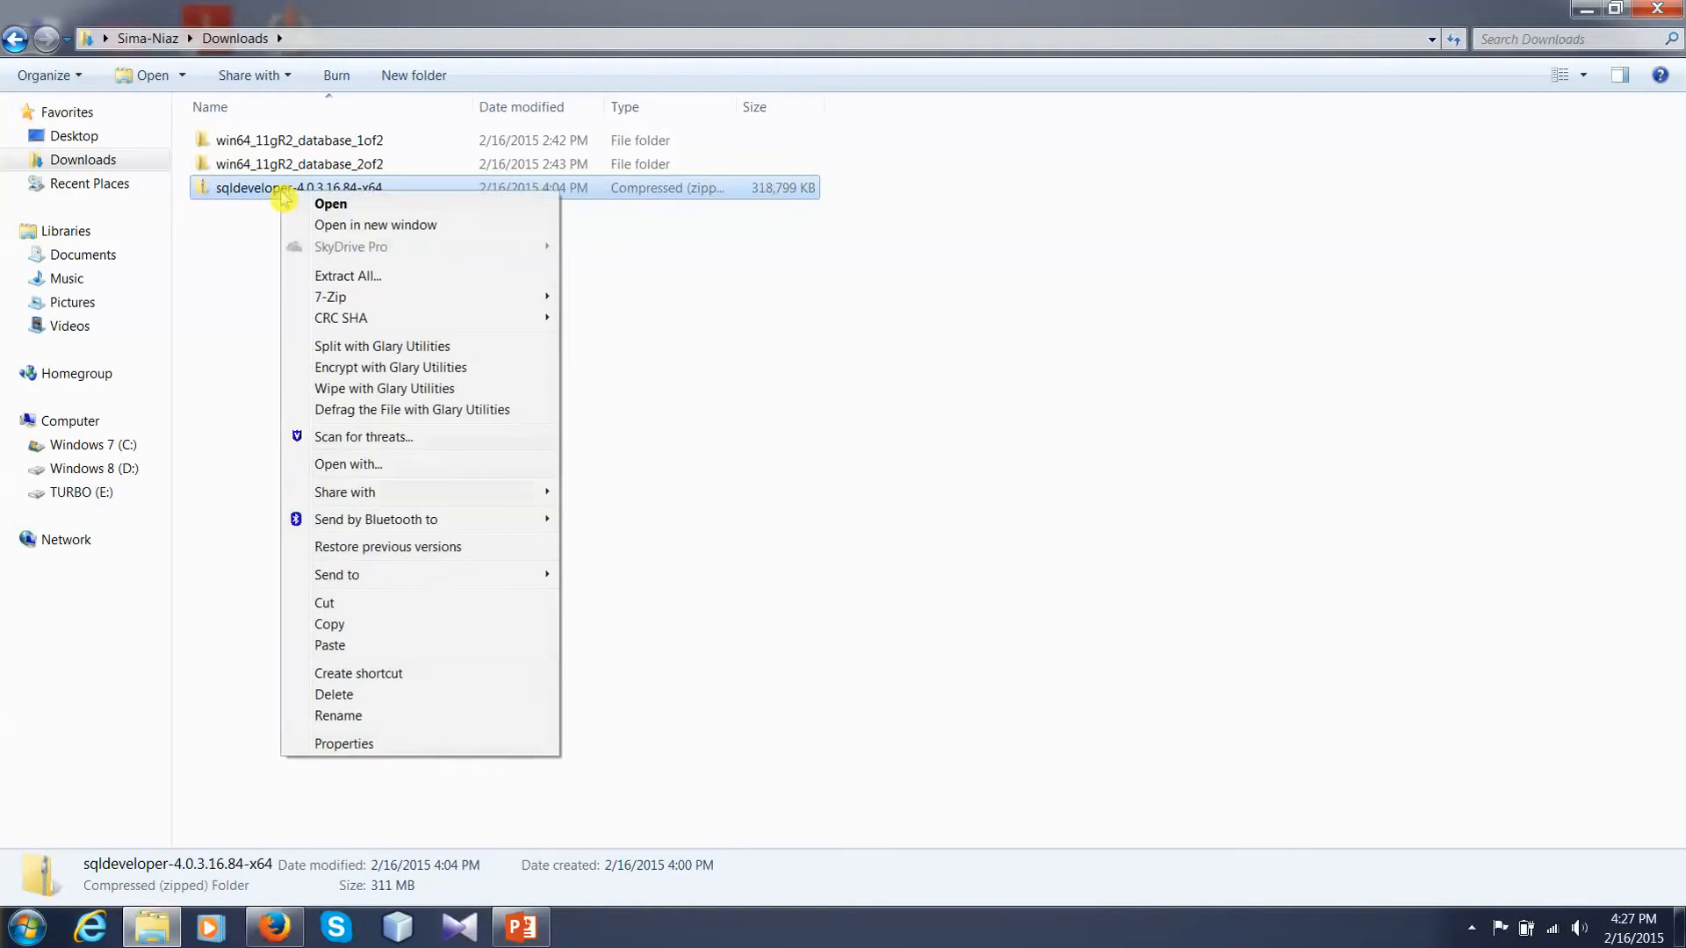
pyautogui.moveTo(376, 306)
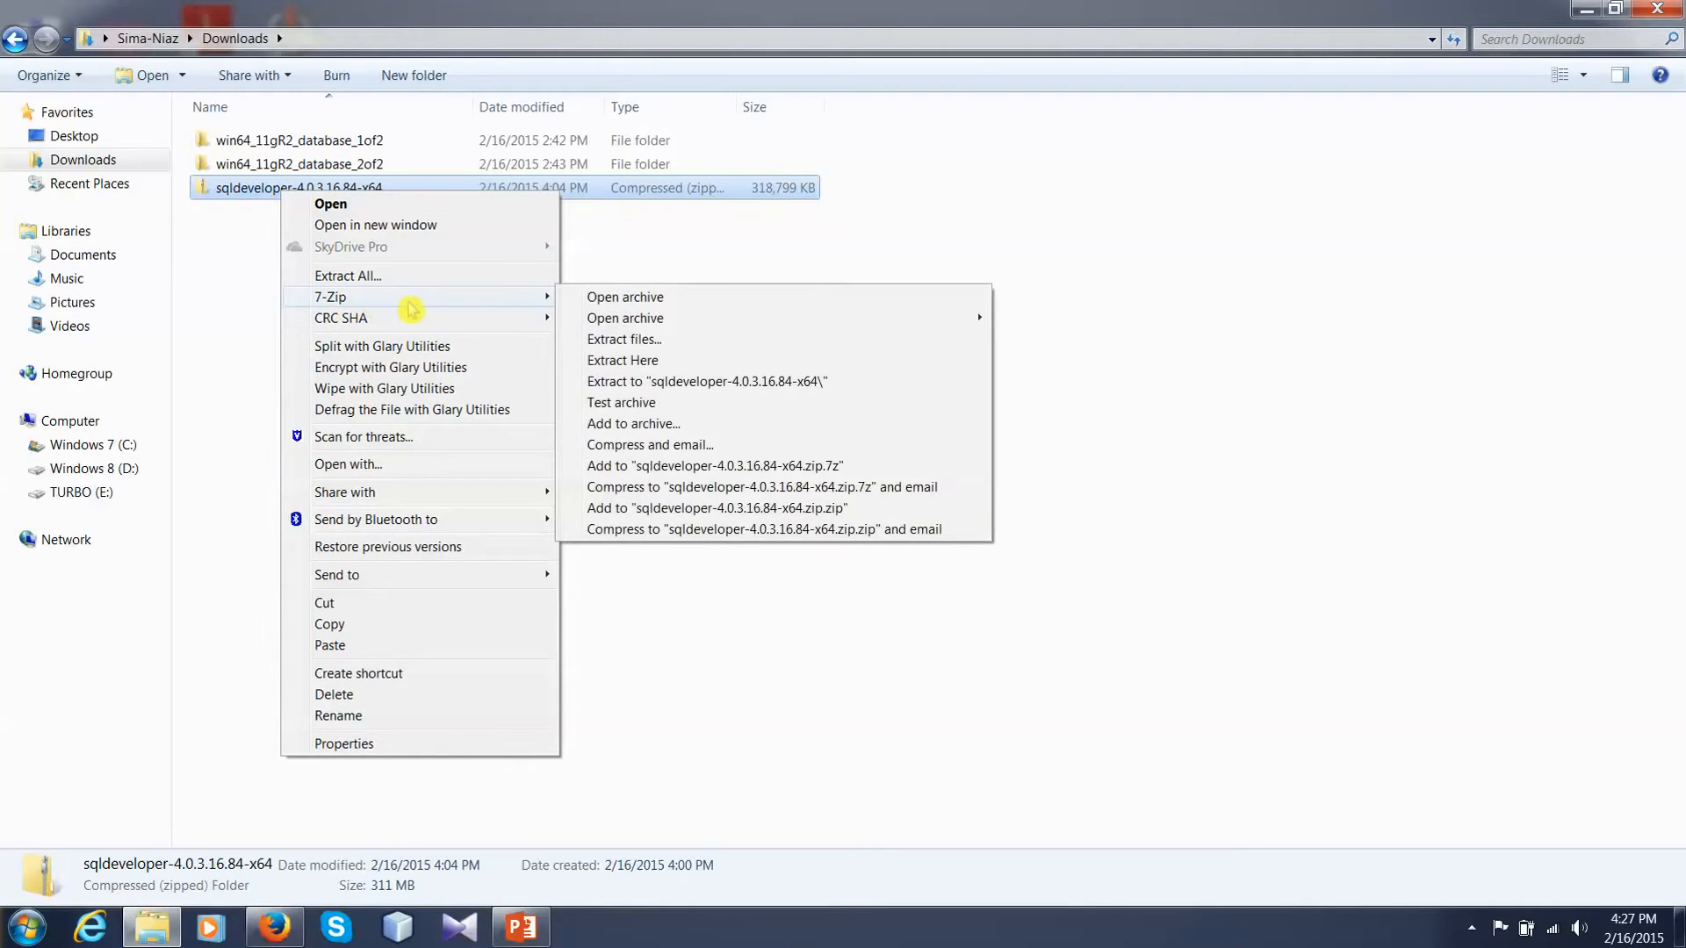
pyautogui.click(626, 340)
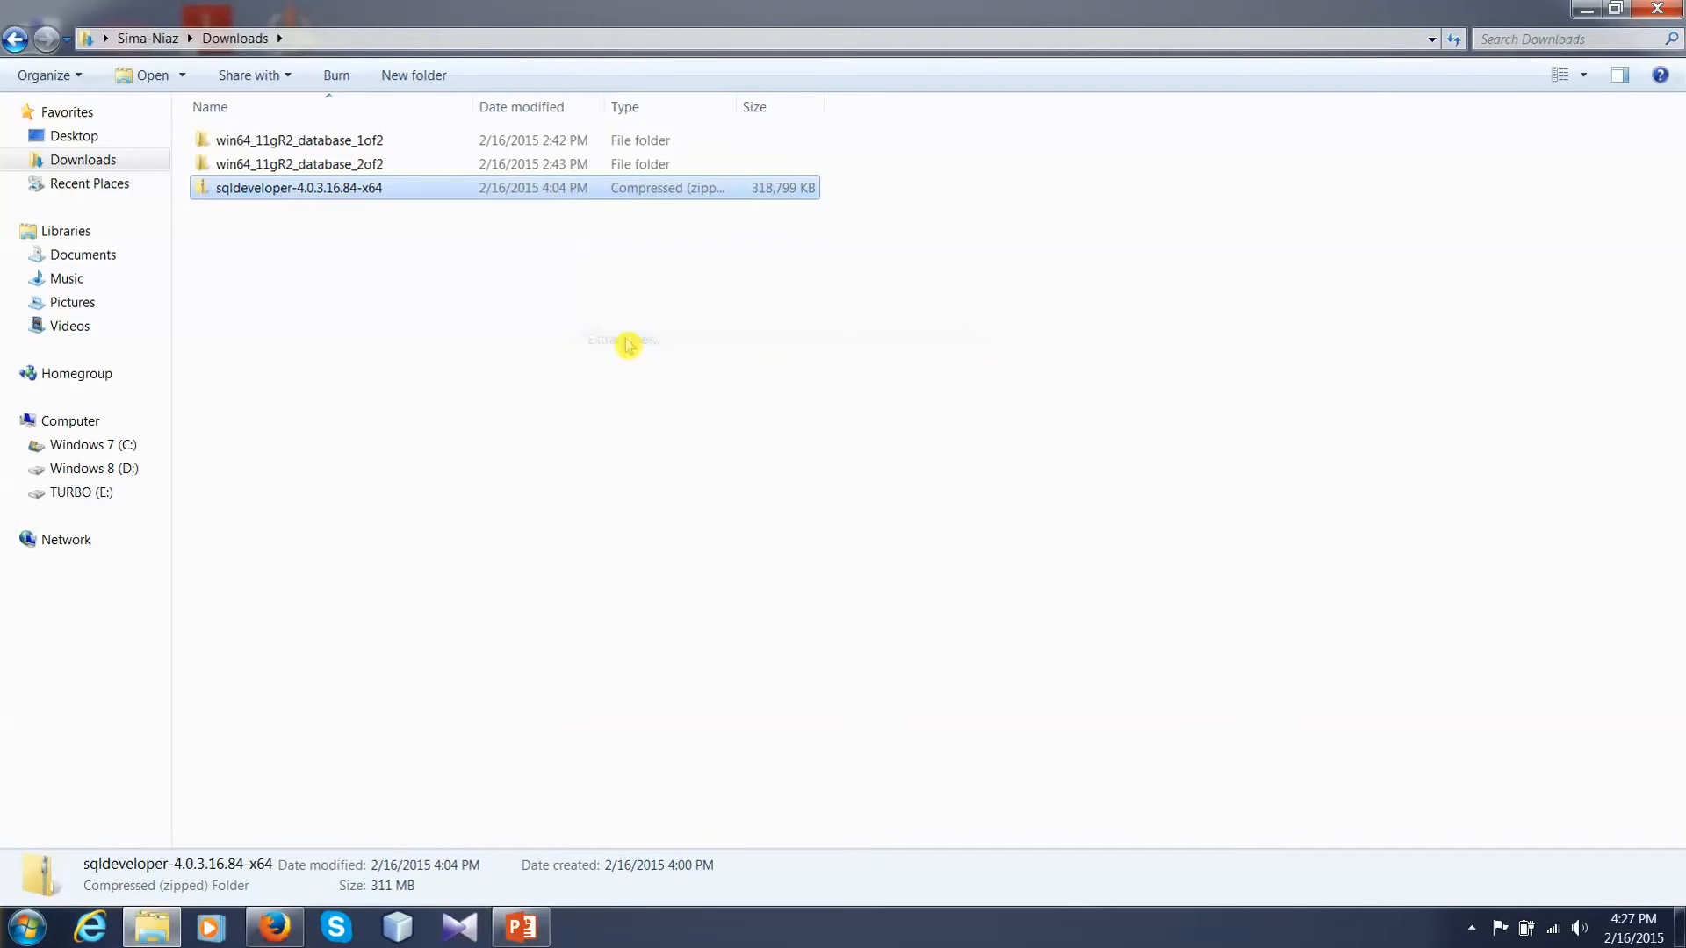
pyautogui.click(796, 595)
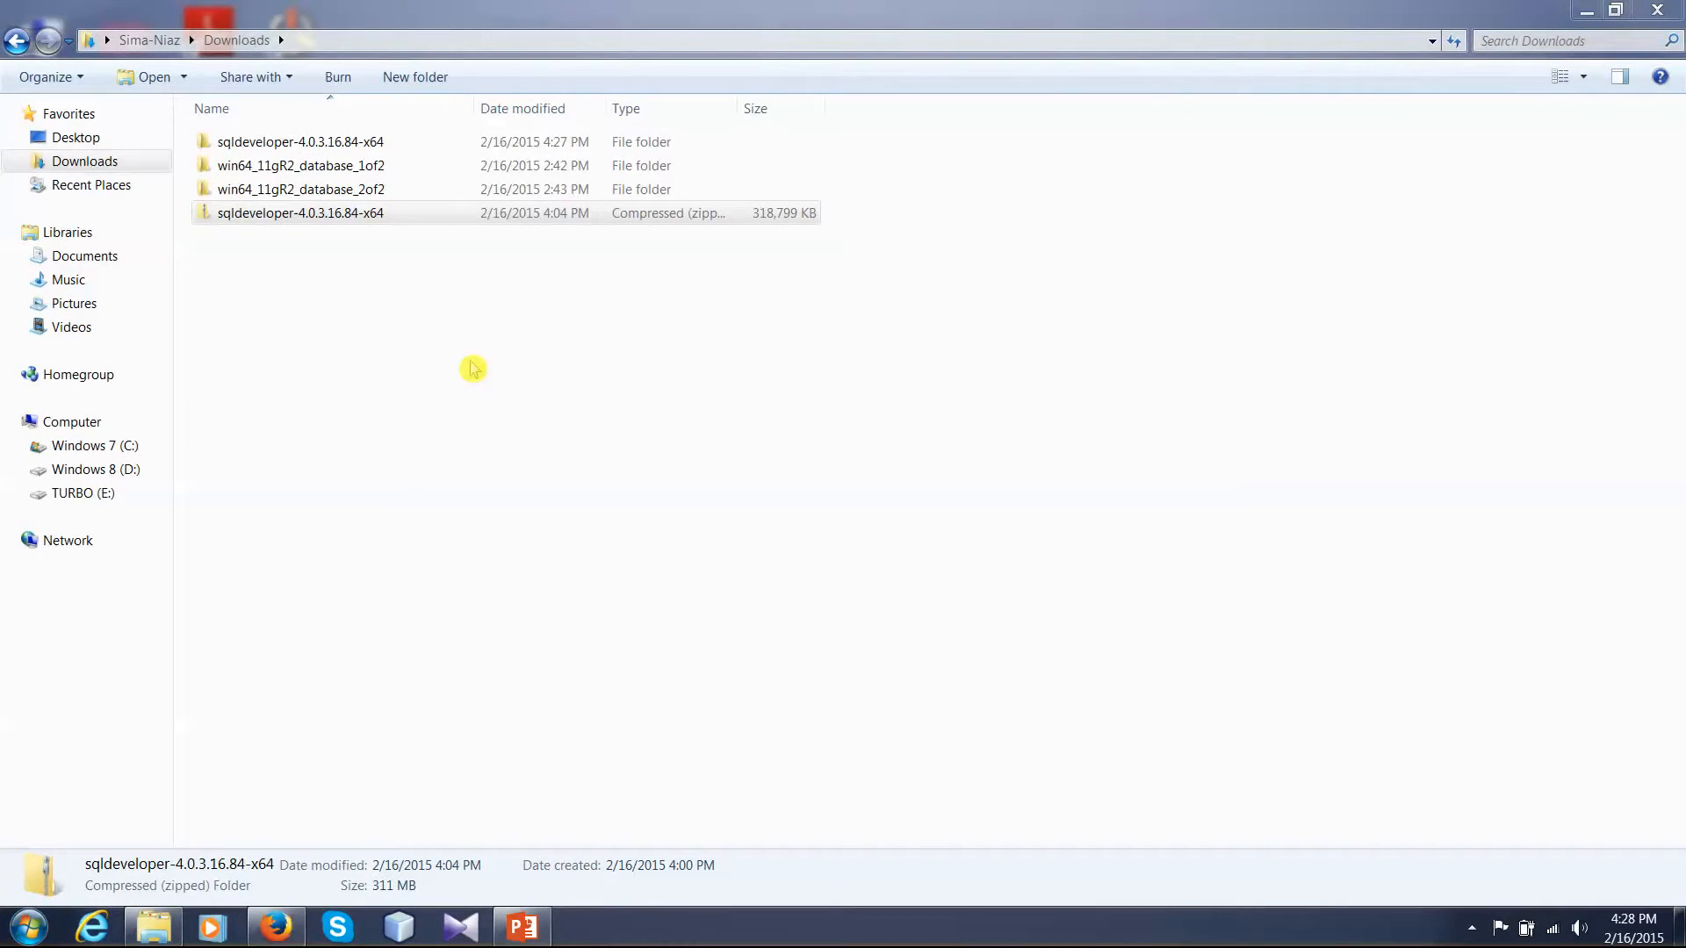
# Copy the extracted sqldeveloper-4.0.3.16.84-x64 folder from Downloads for pasting into C:\Program Files.
pyautogui.click(314, 149)
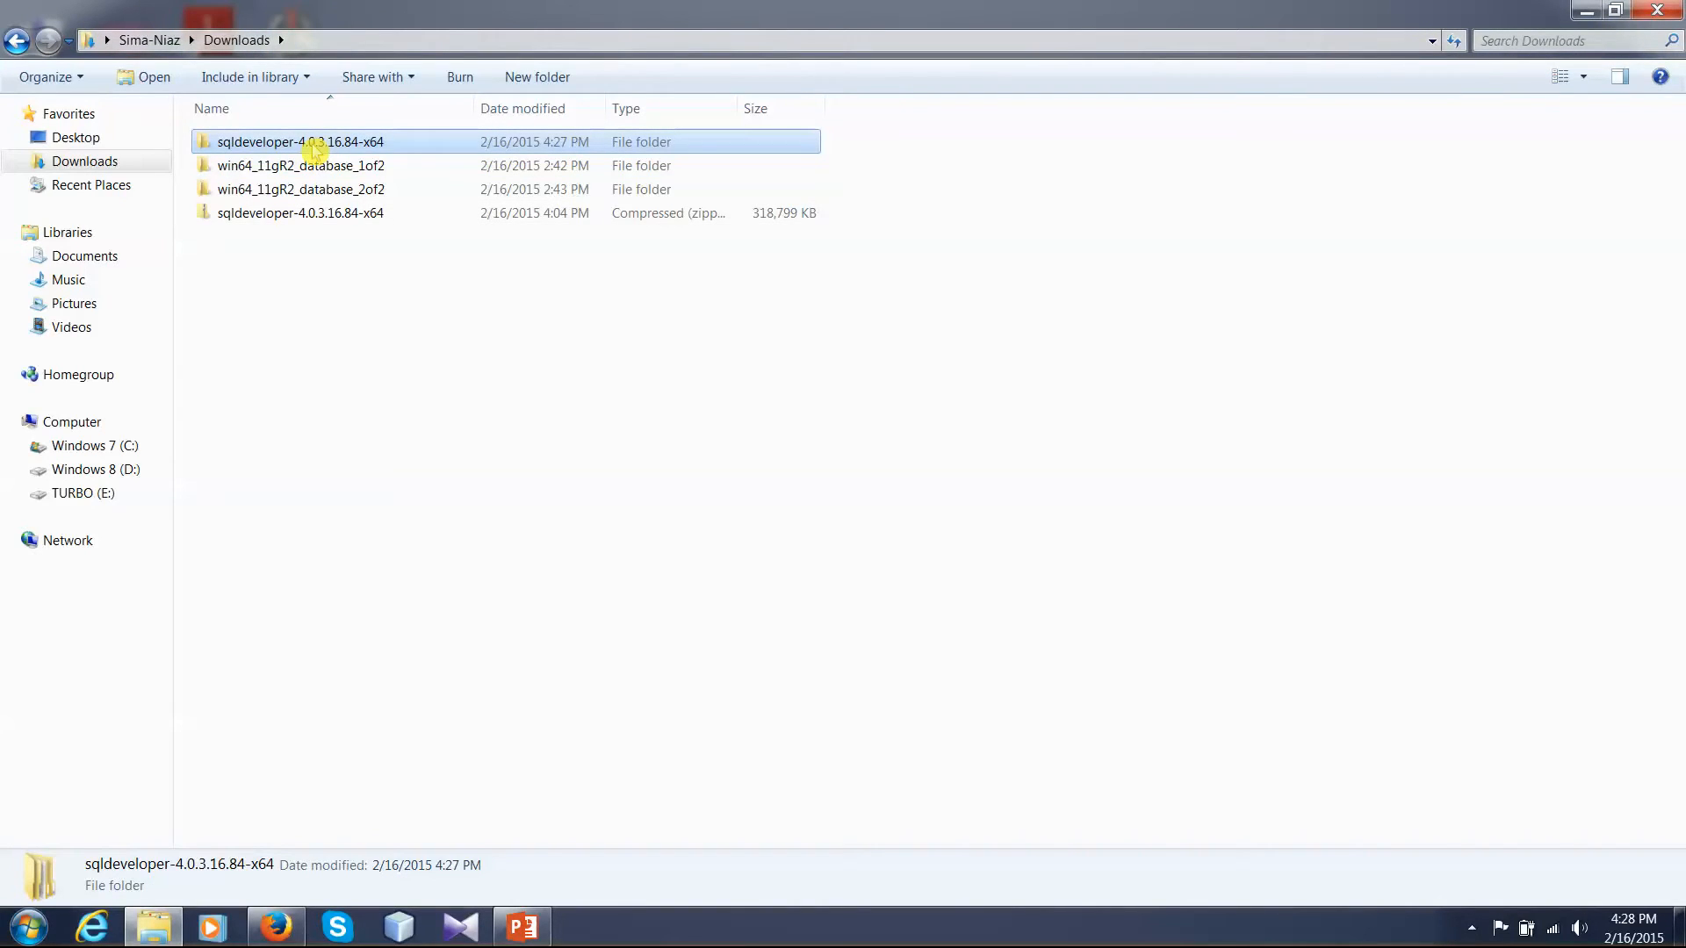
pyautogui.rightClick(313, 150)
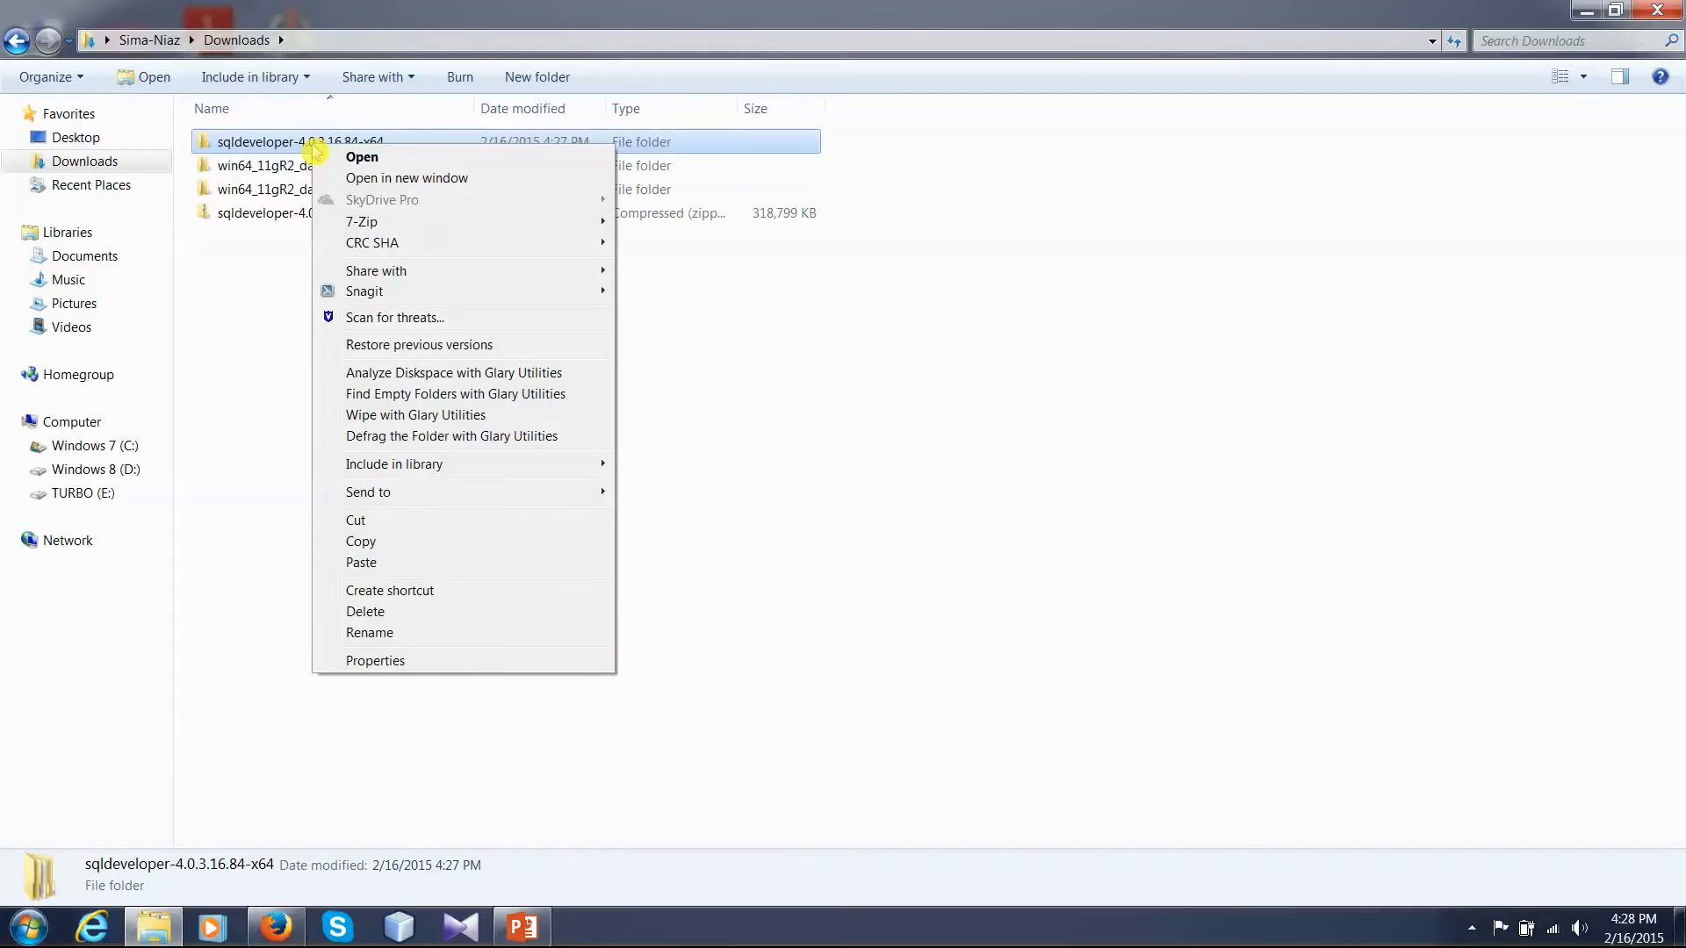
pyautogui.click(360, 542)
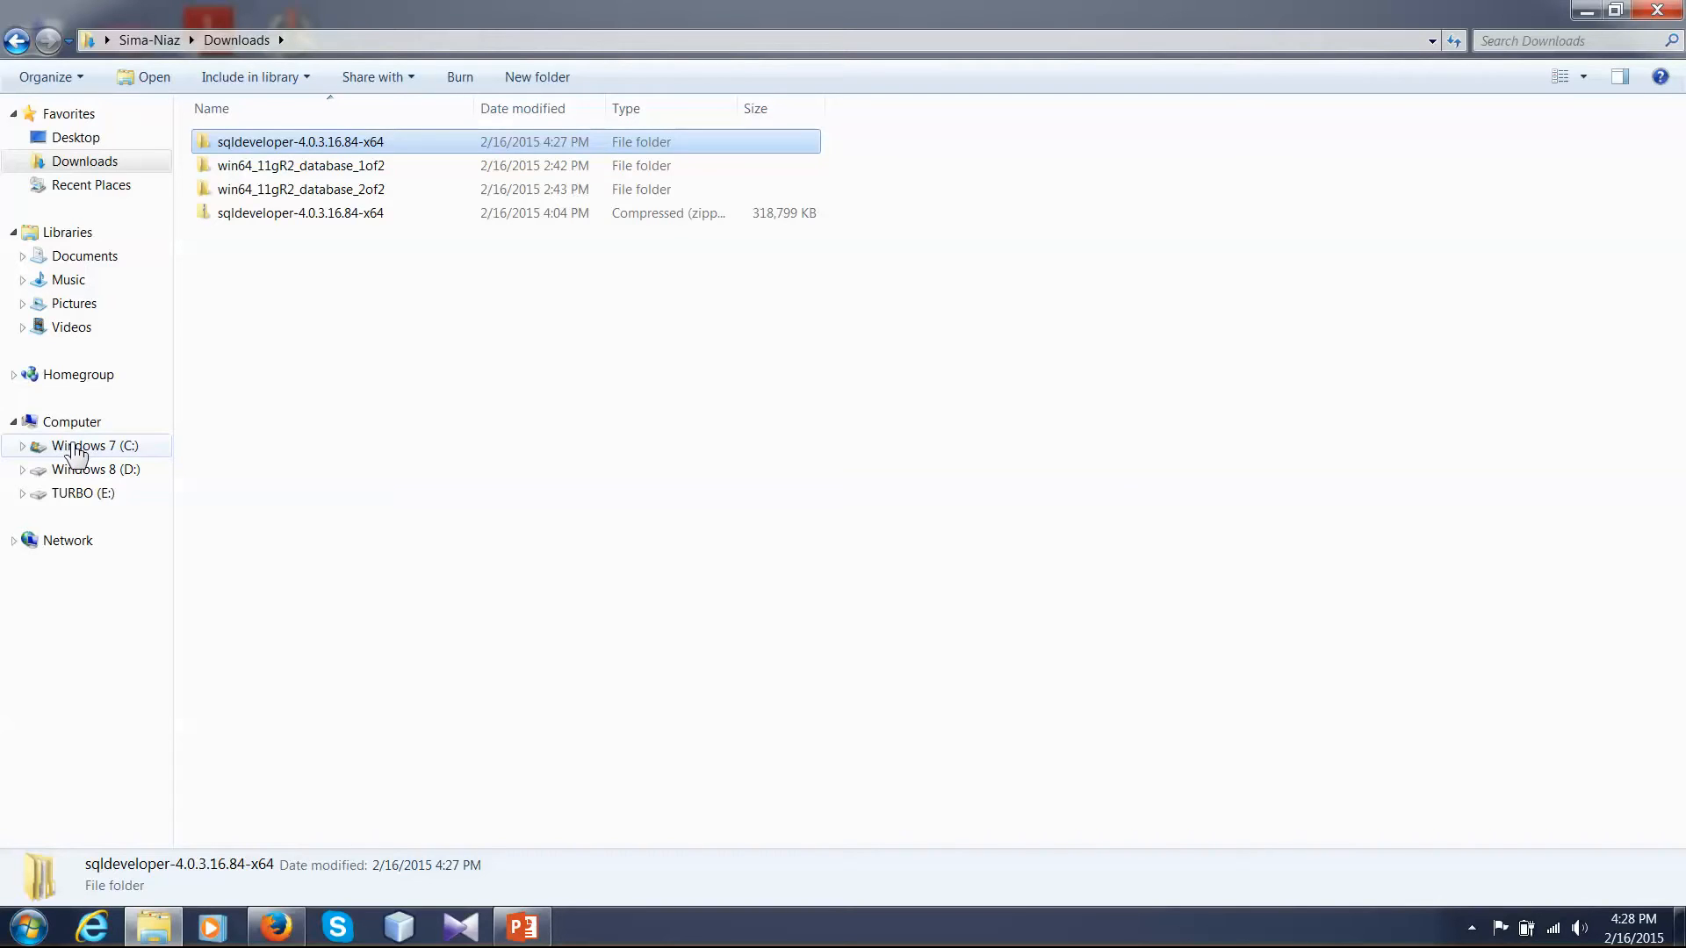
pyautogui.click(77, 448)
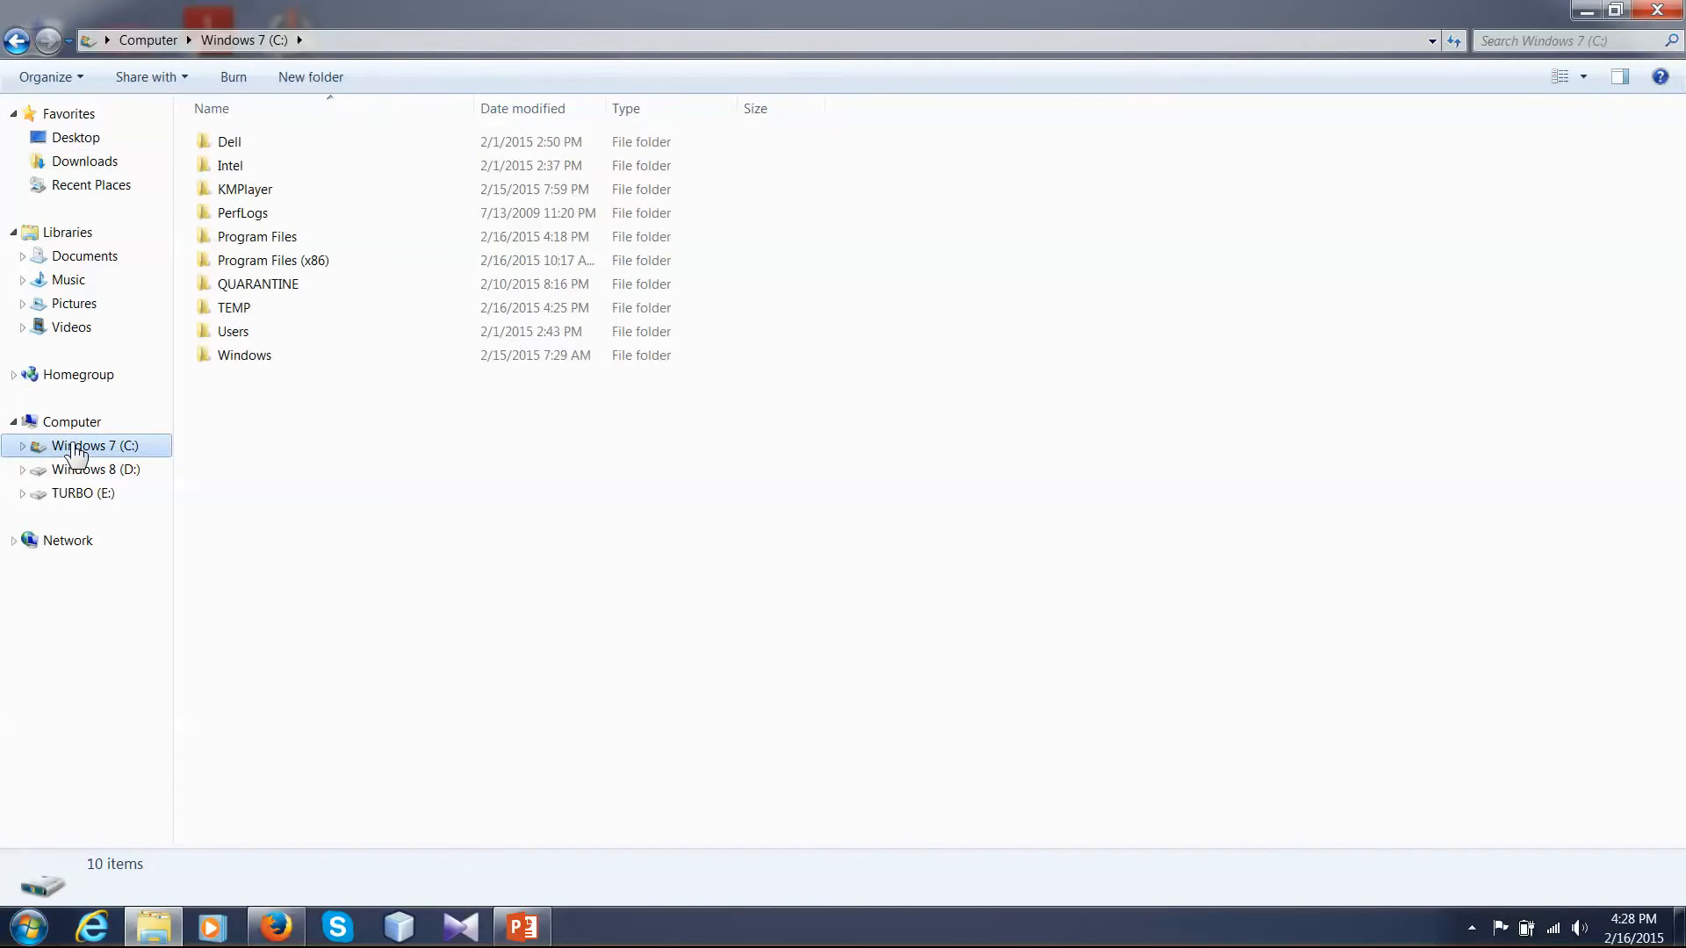
pyautogui.doubleClick(292, 239)
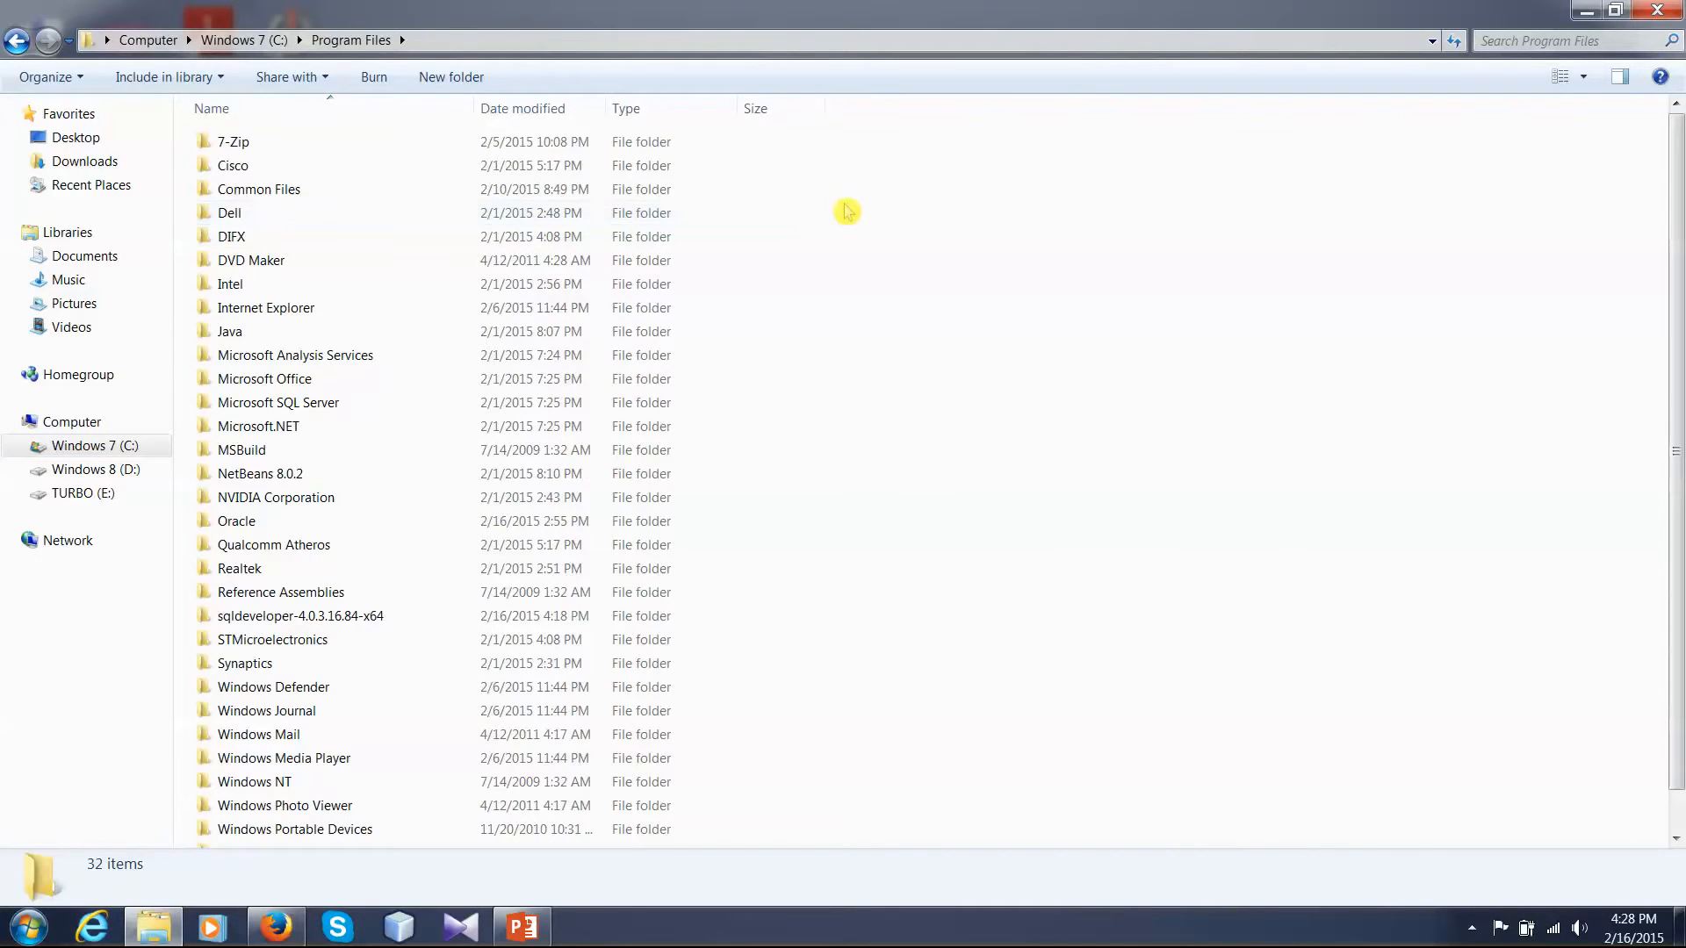
pyautogui.rightClick(922, 212)
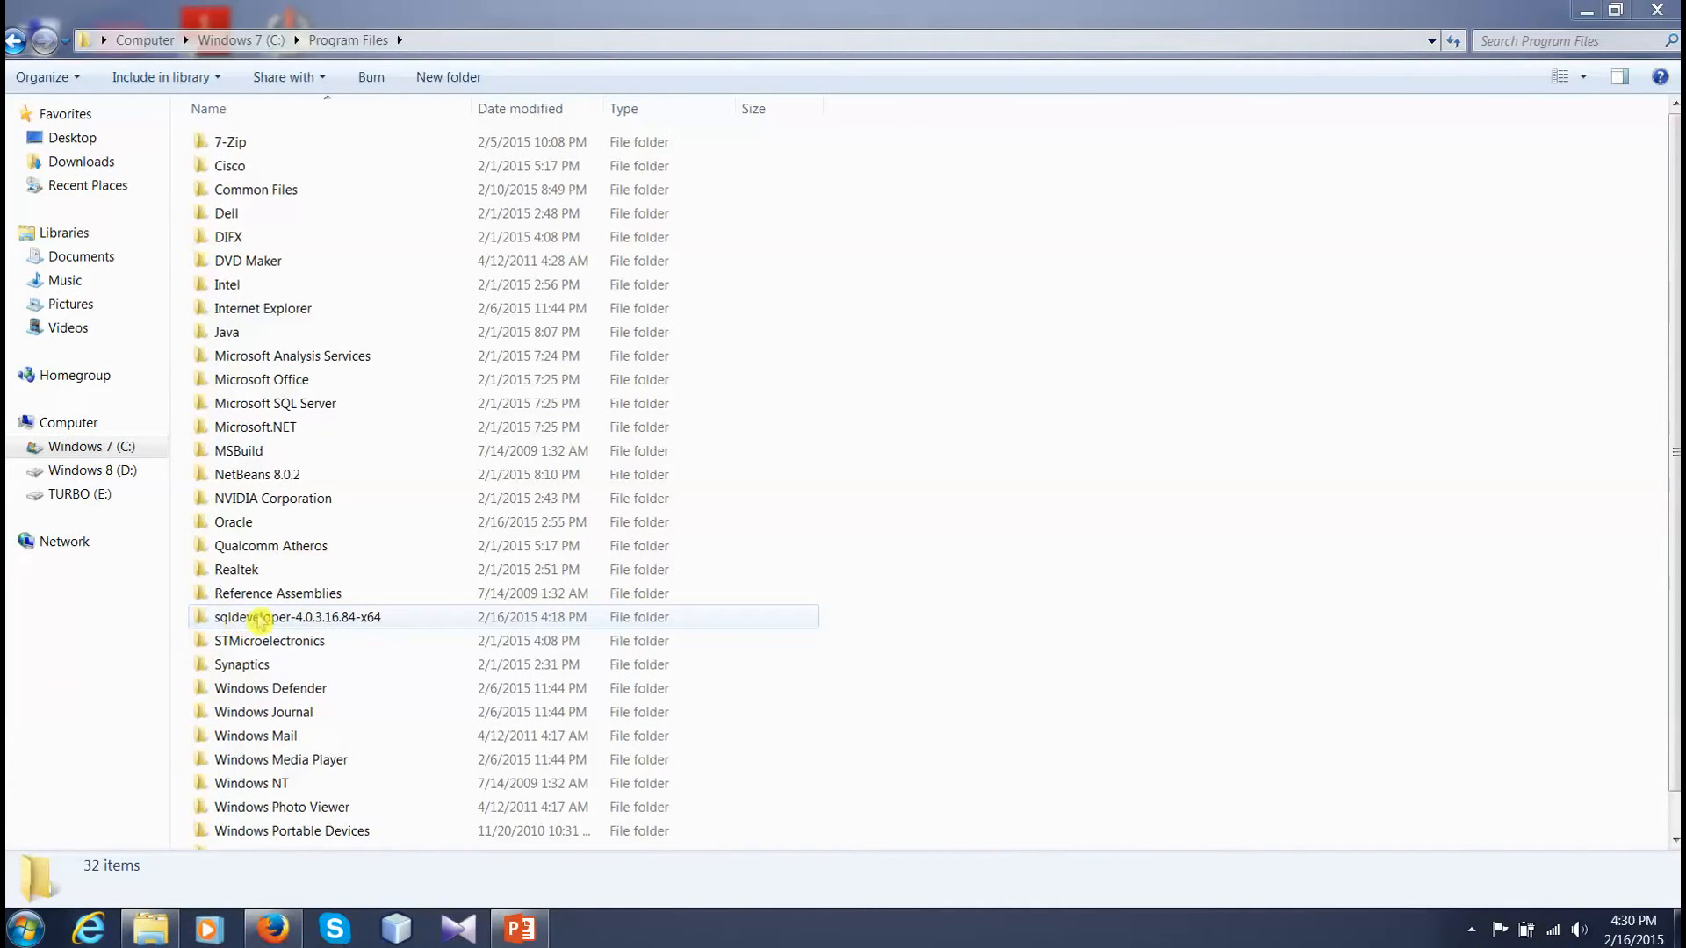
# Create a desktop shortcut to the sqldeveloper application inside the Program Files sqldeveloper-4.0.3.16.84-x64 folder, and close the folder window.
pyautogui.doubleClick(284, 621)
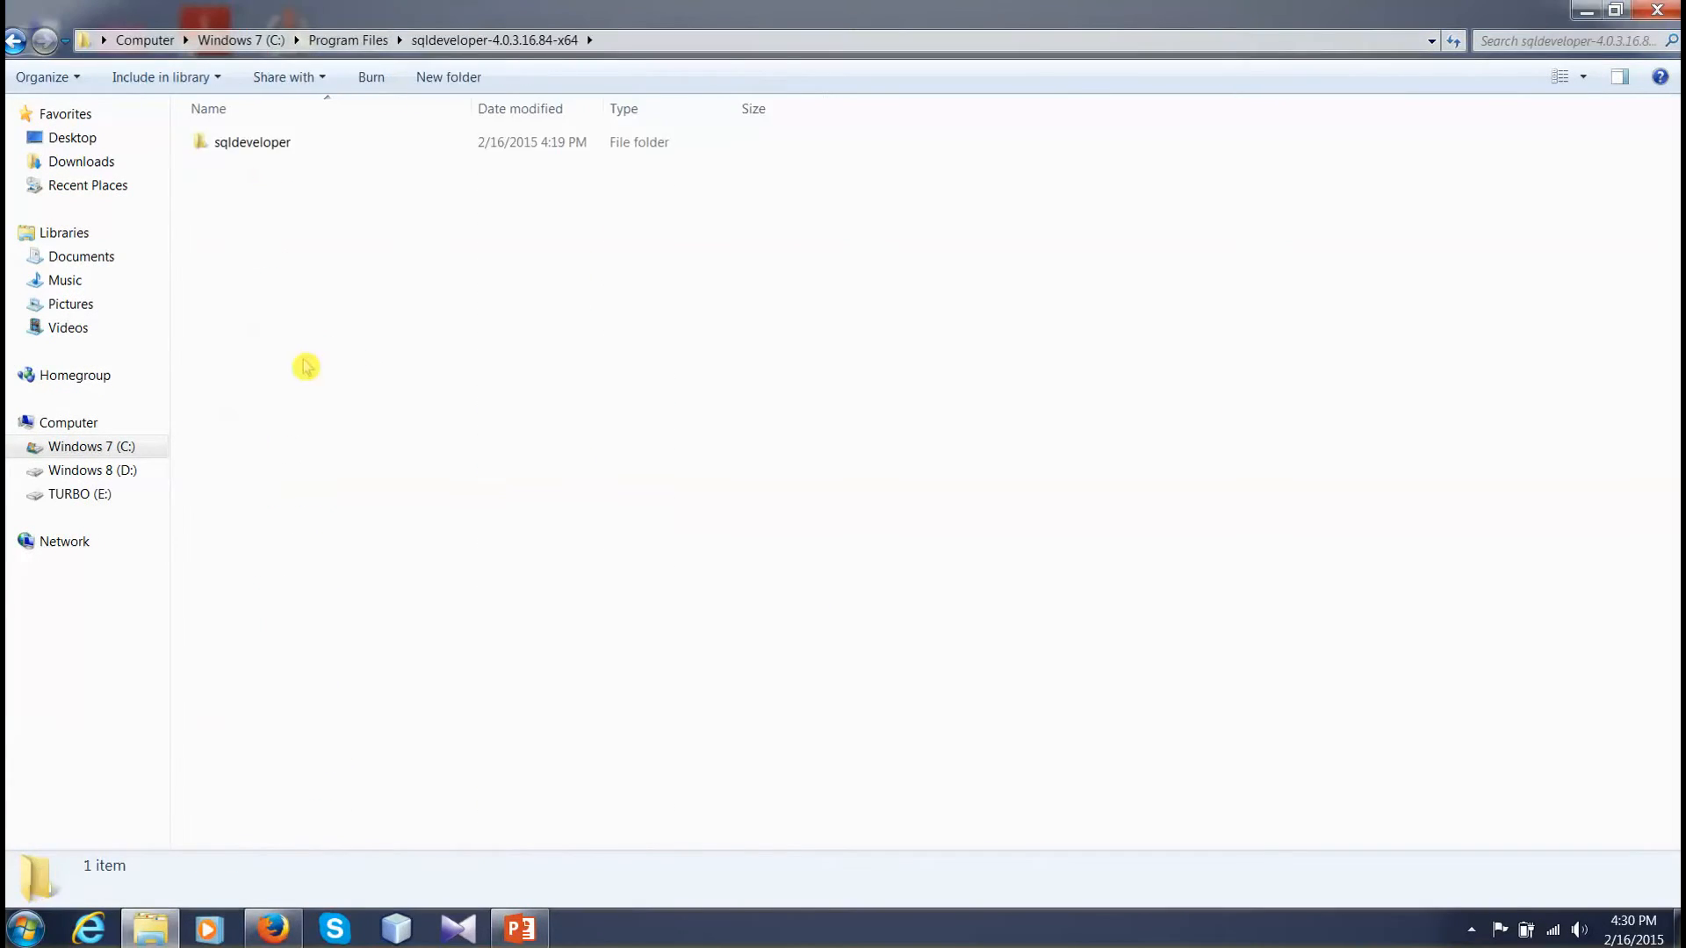
pyautogui.click(380, 148)
pyautogui.doubleClick(380, 146)
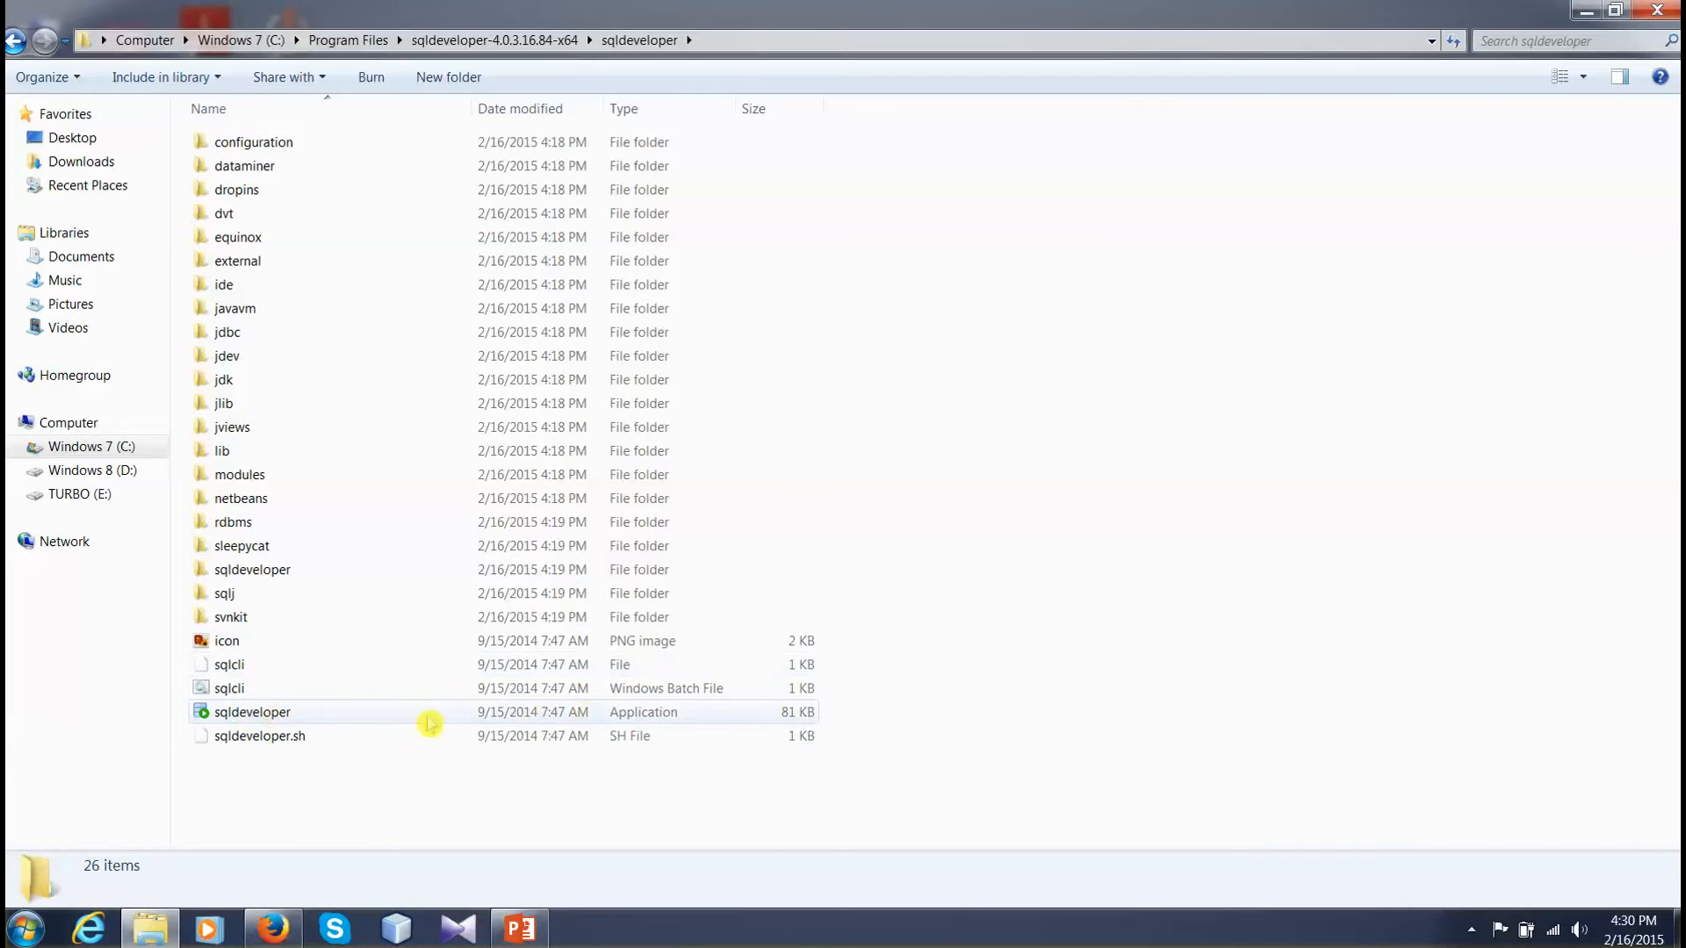
pyautogui.click(301, 715)
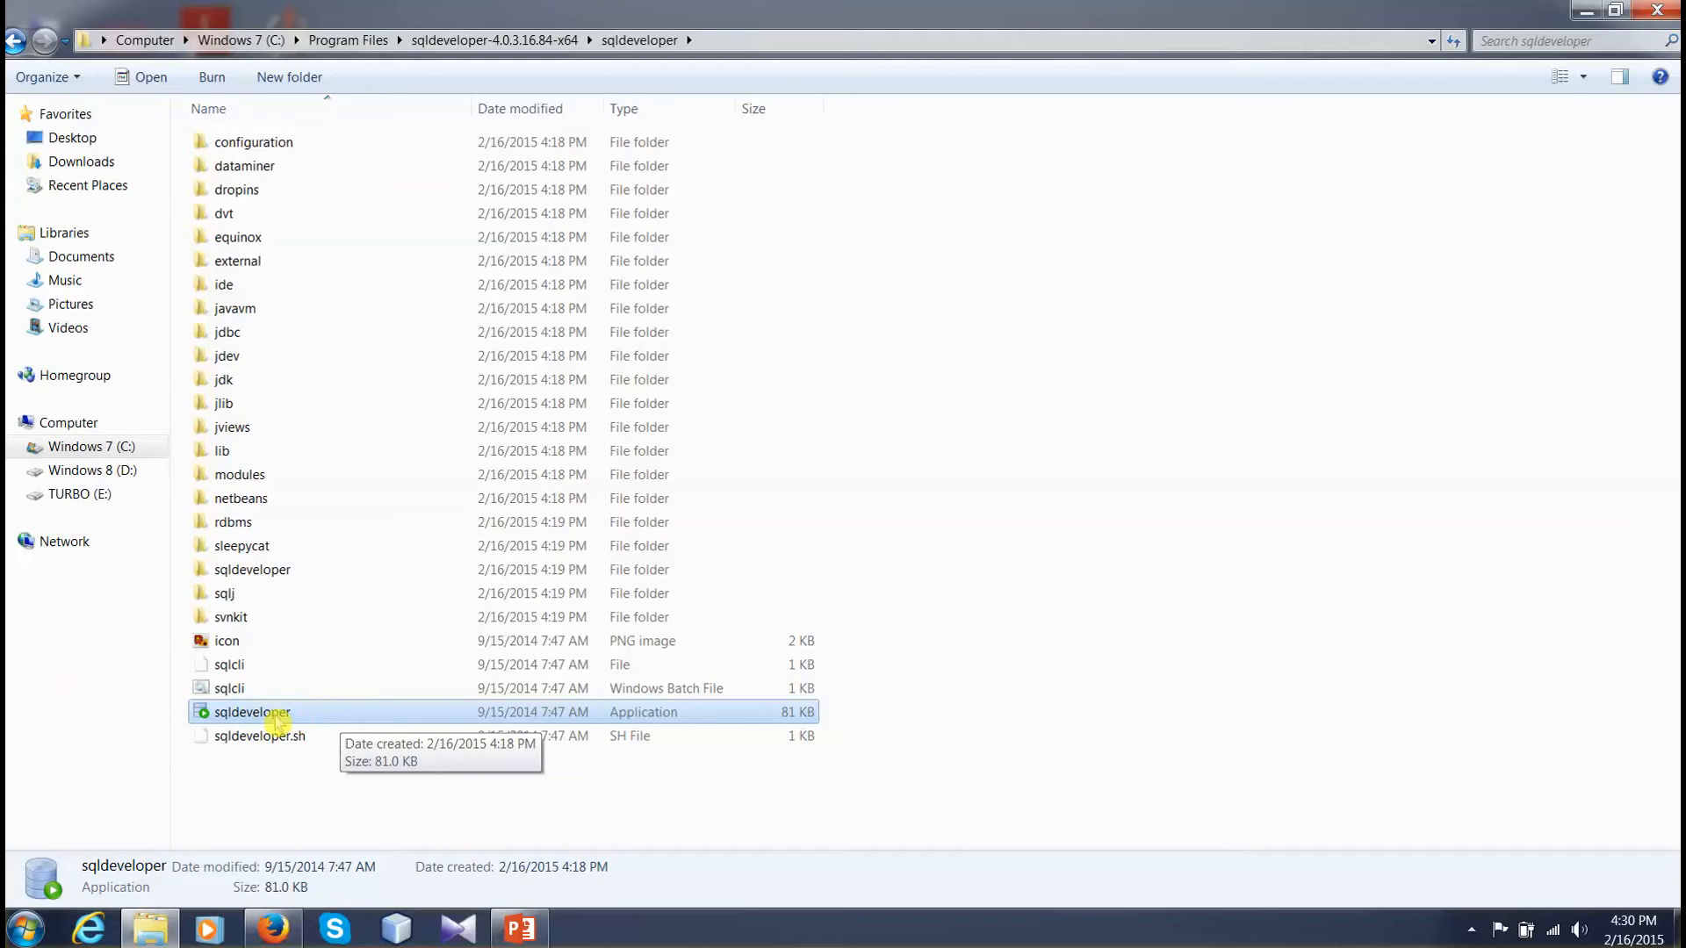
pyautogui.rightClick(329, 713)
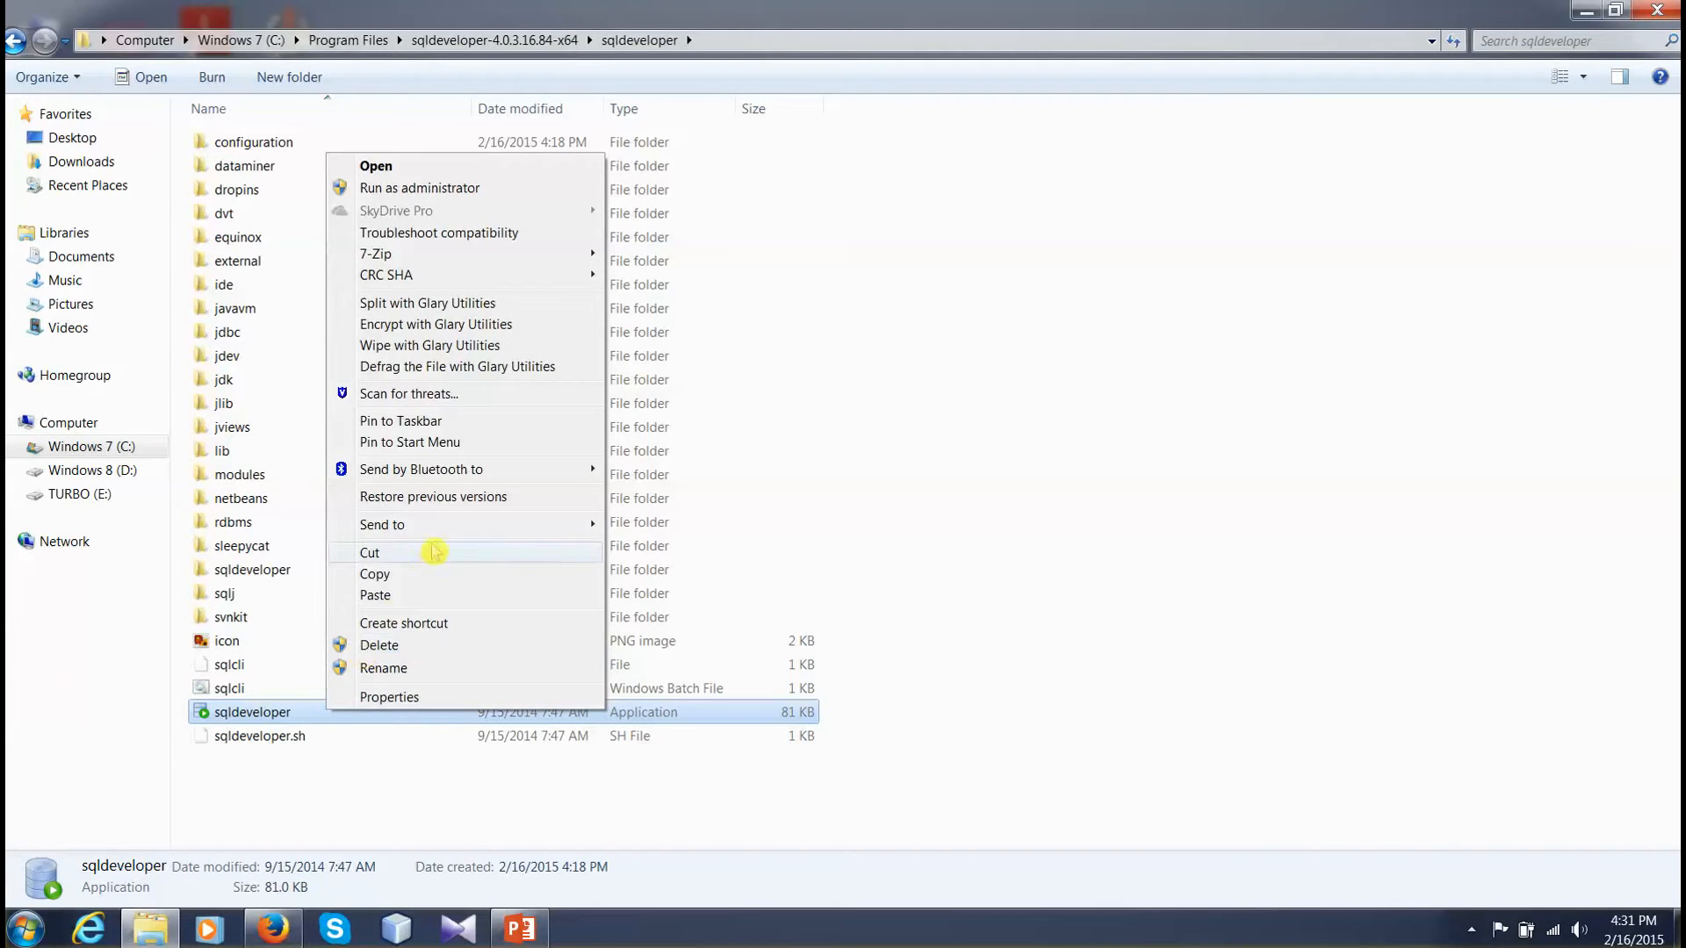
pyautogui.moveTo(476, 525)
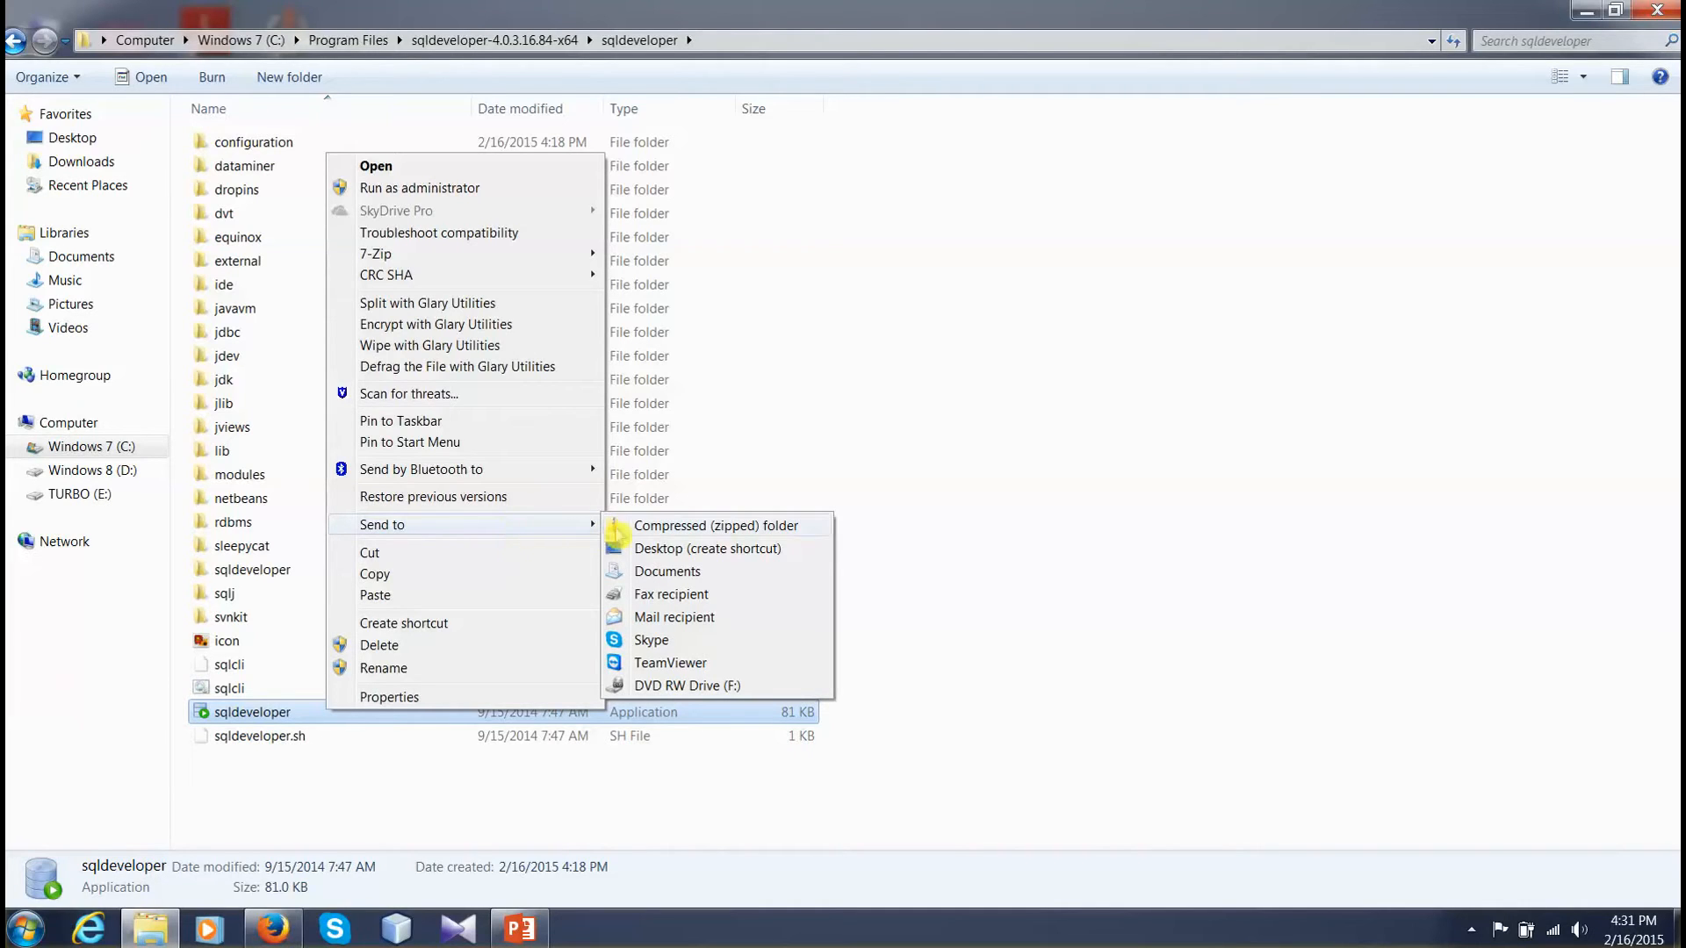
pyautogui.click(684, 550)
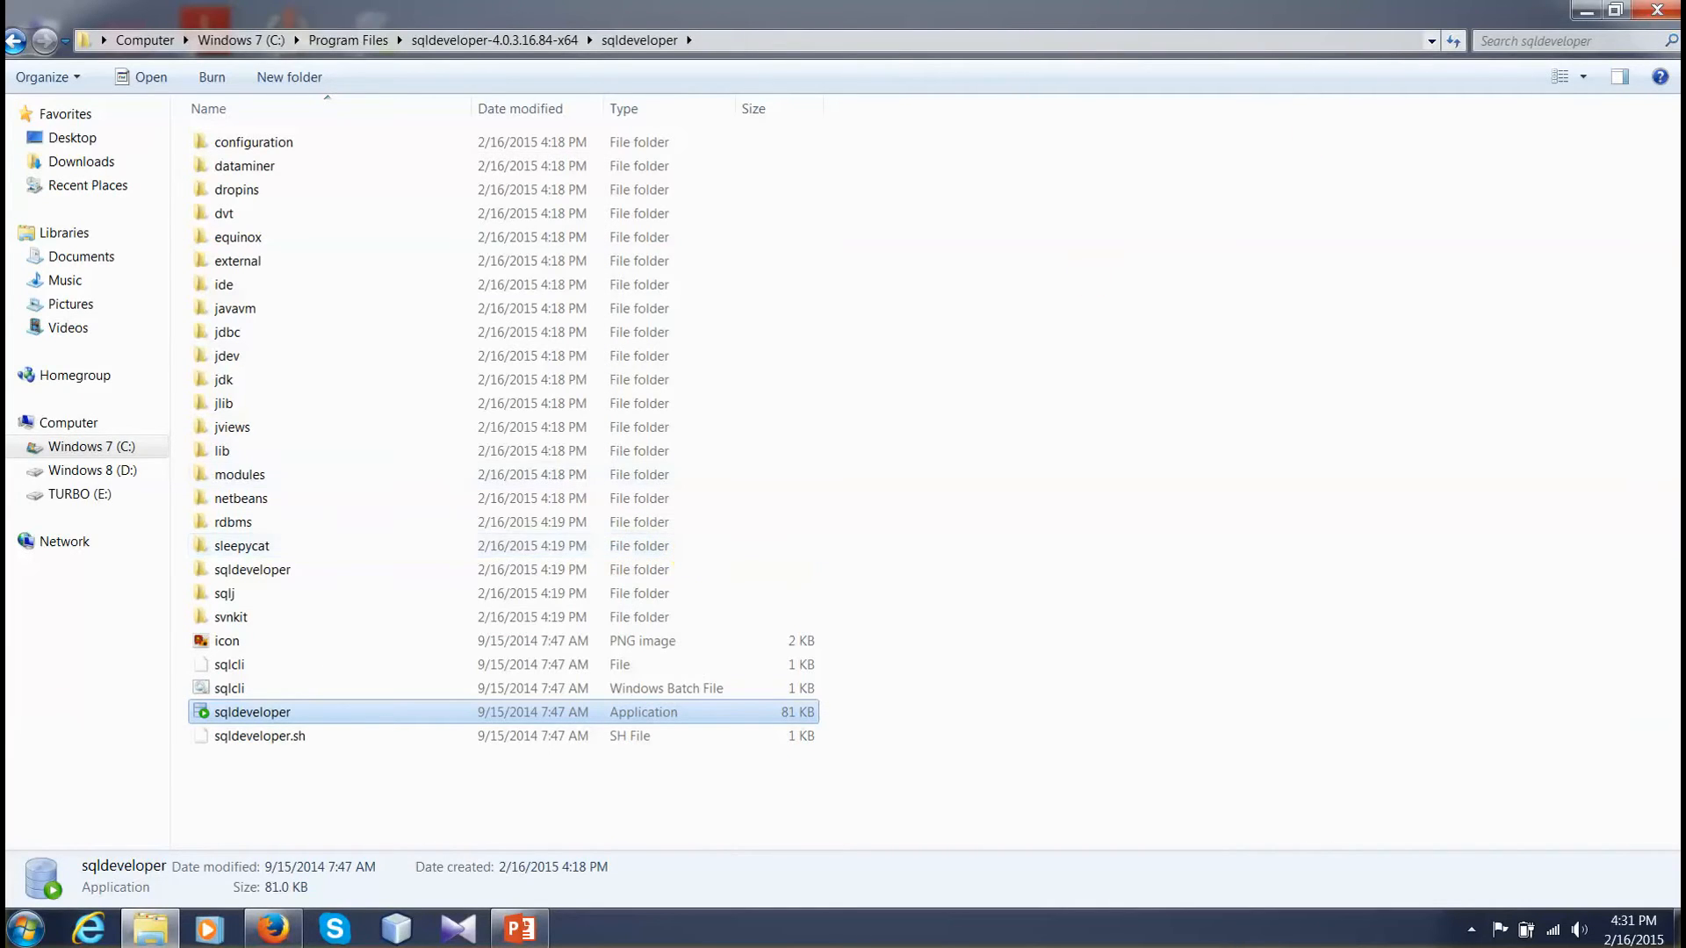
pyautogui.click(1662, 12)
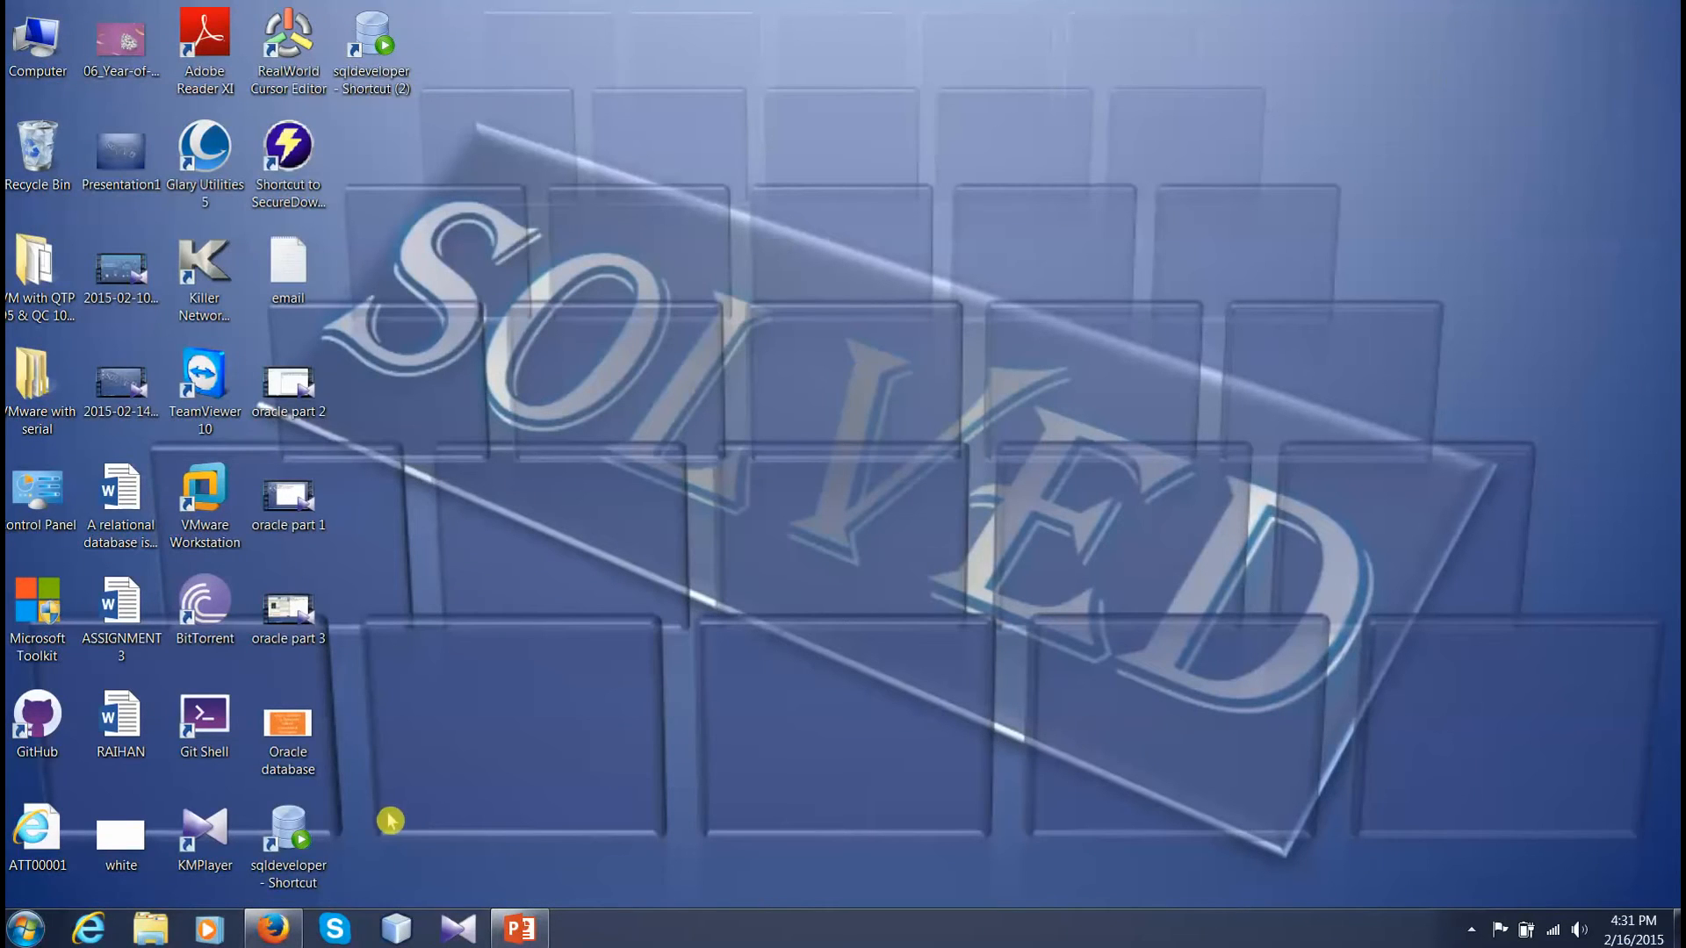
# Launch SQL Developer from its desktop shortcut and start a new database connection named firstdatabase.
pyautogui.doubleClick(299, 836)
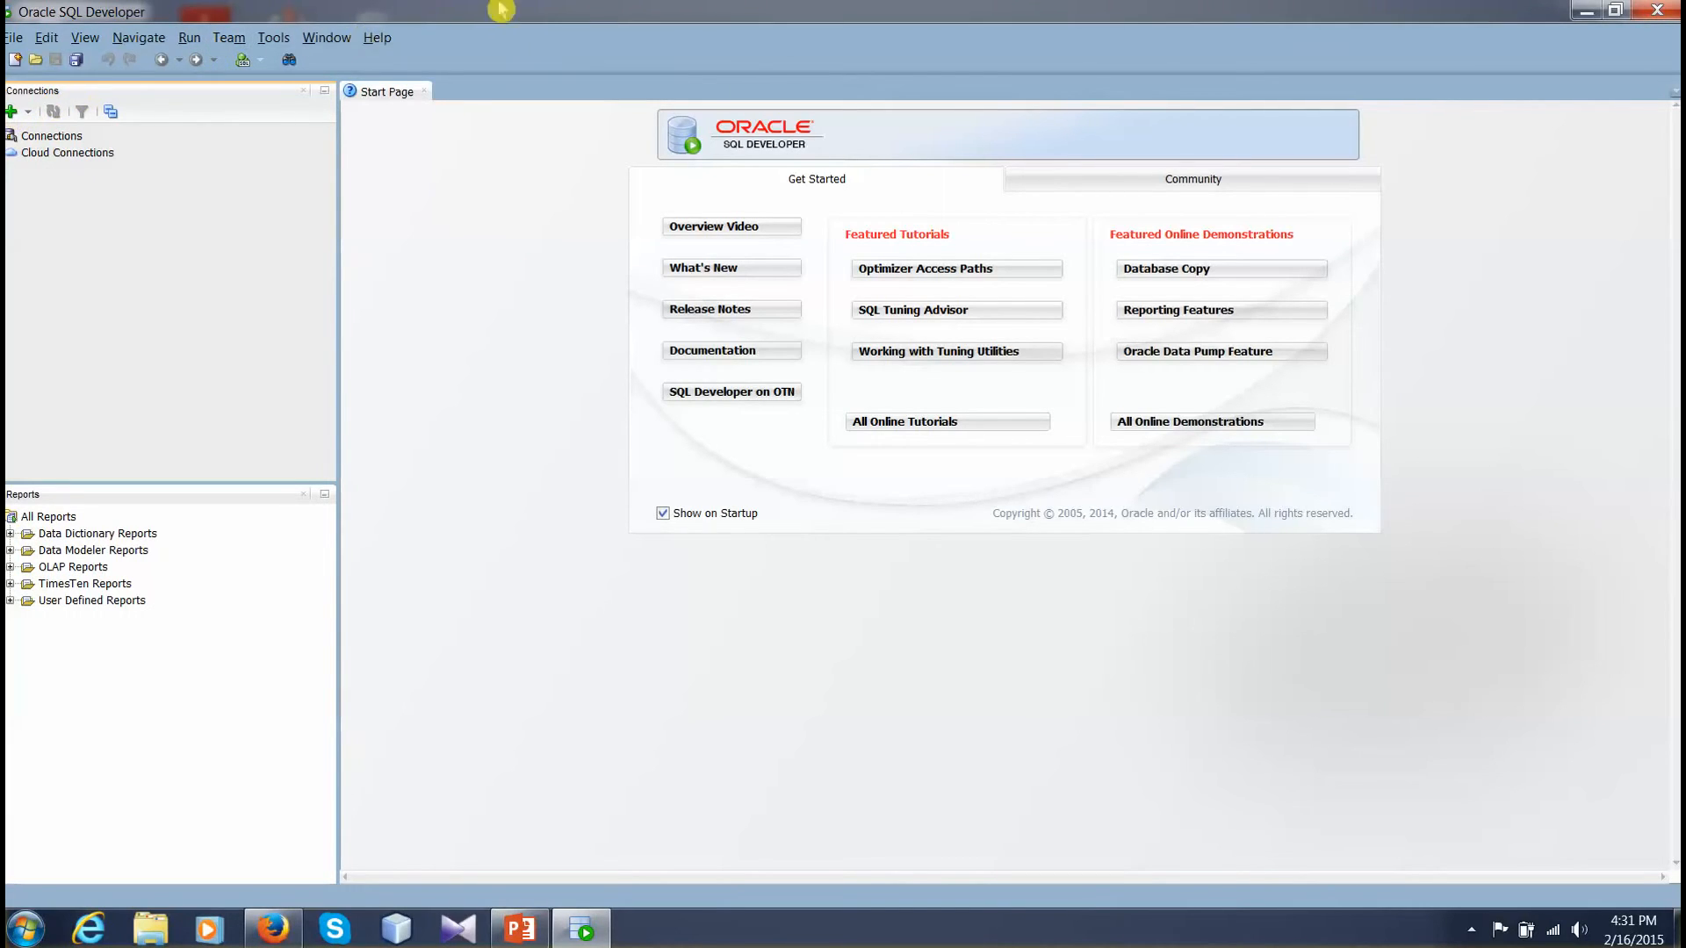
pyautogui.click(13, 111)
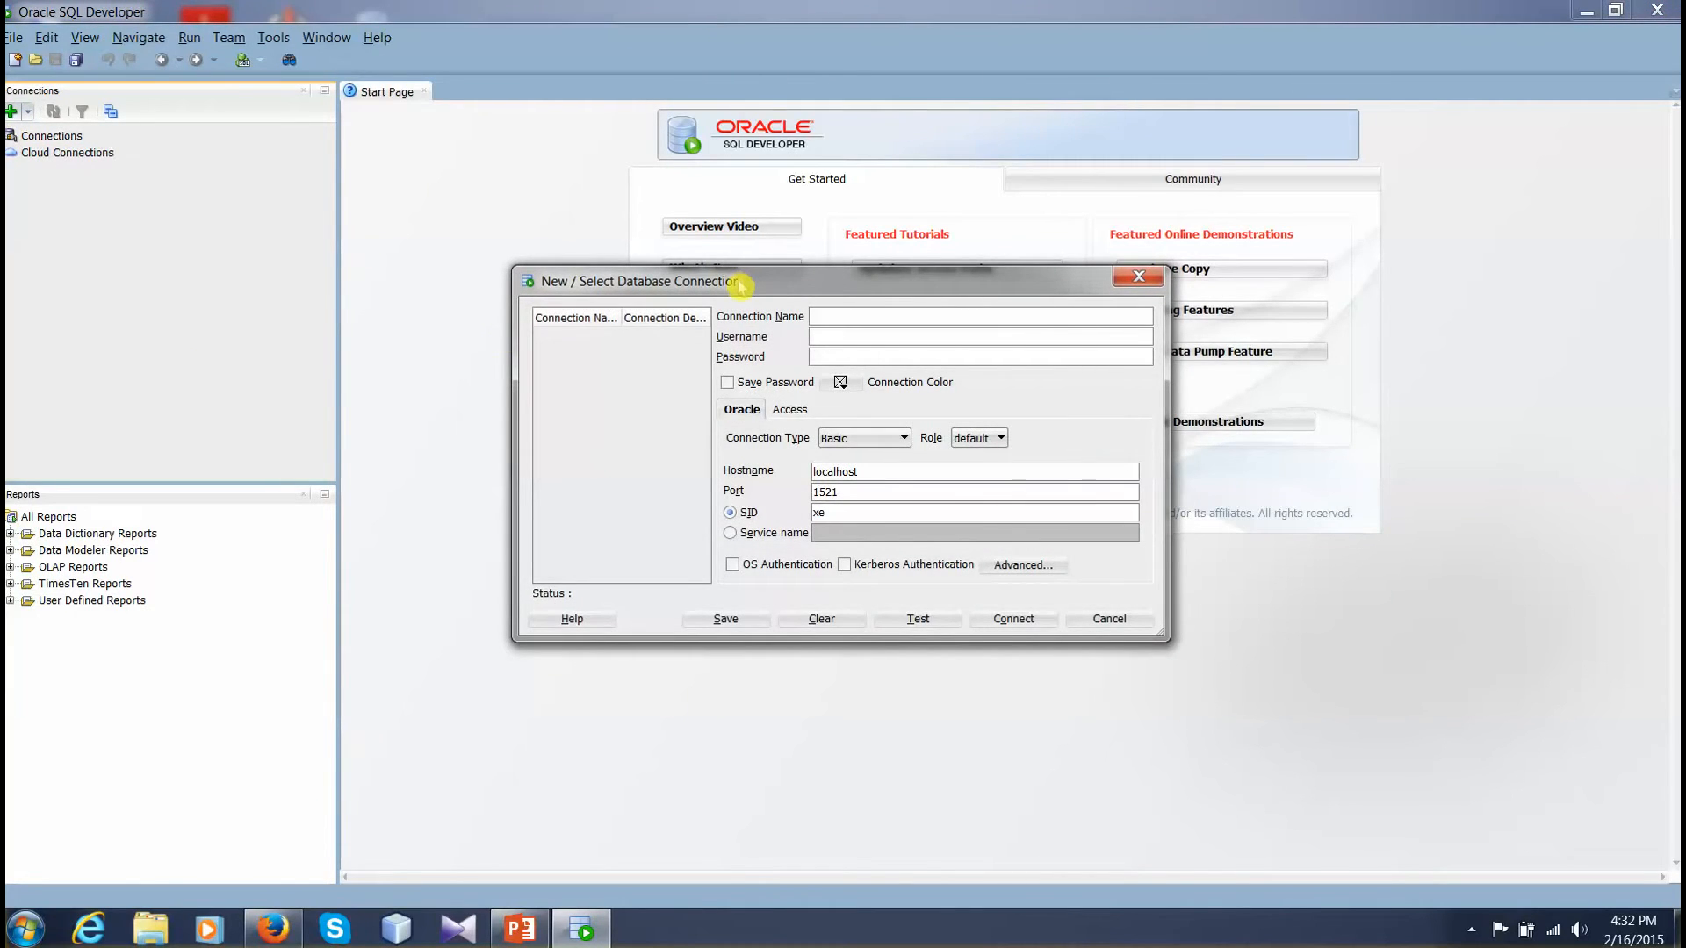
pyautogui.moveTo(740, 283); pyautogui.dragTo(715, 180)
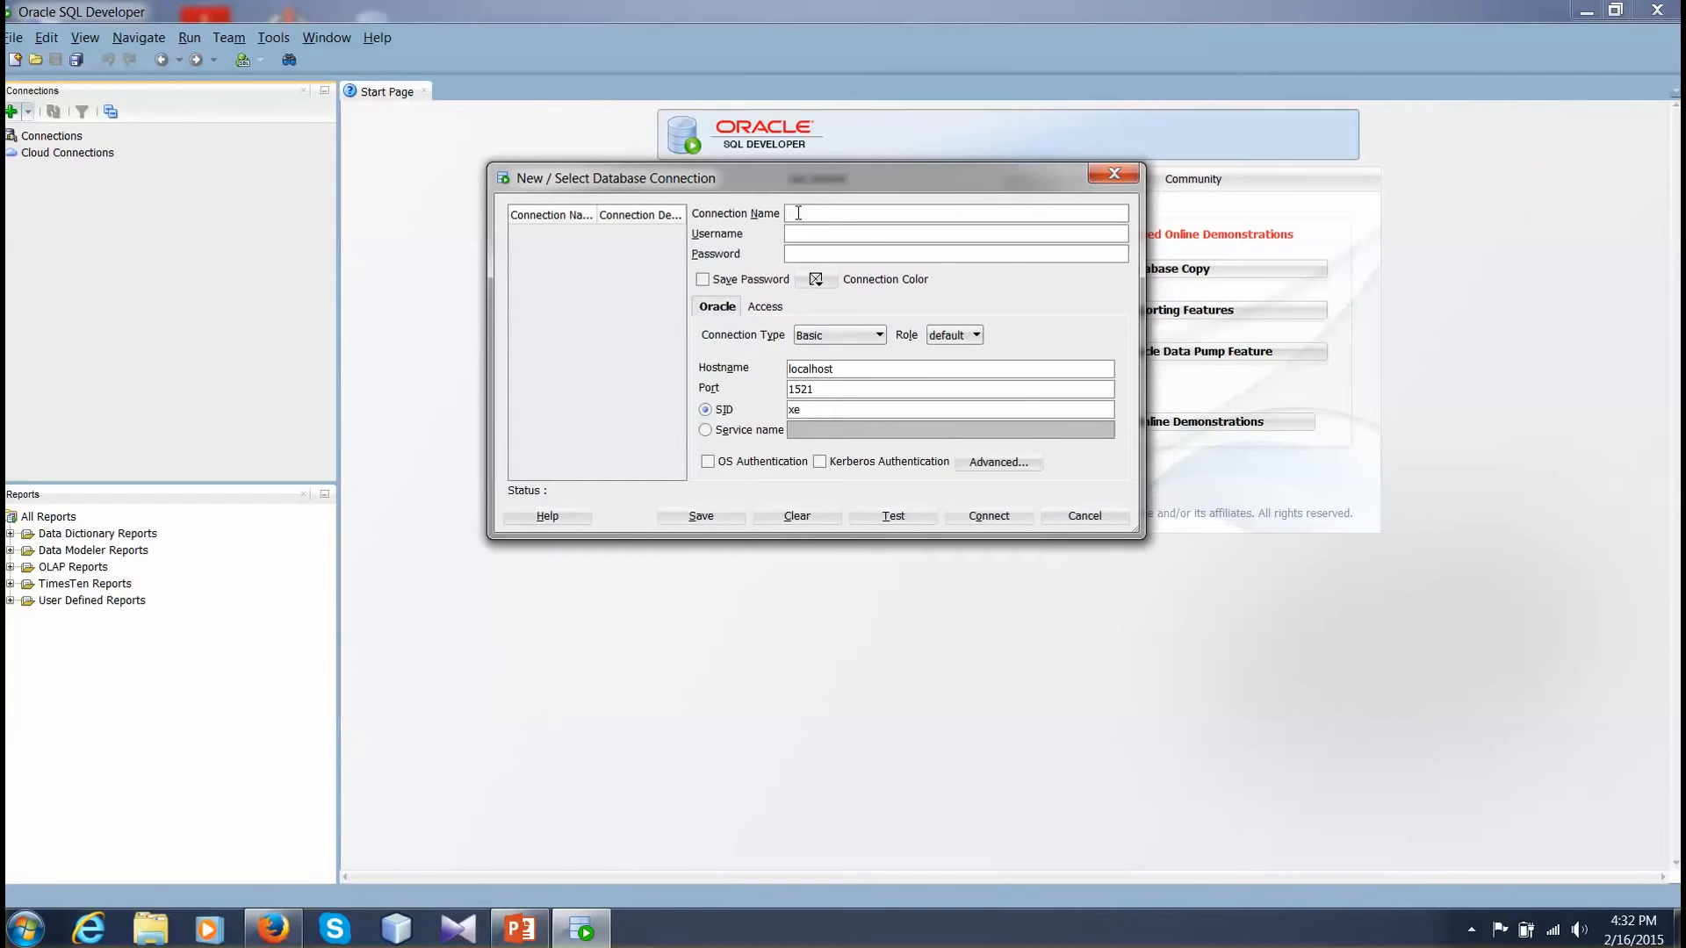
pyautogui.write('rstdatabase')
pyautogui.moveTo(822, 182); pyautogui.dragTo(834, 110)
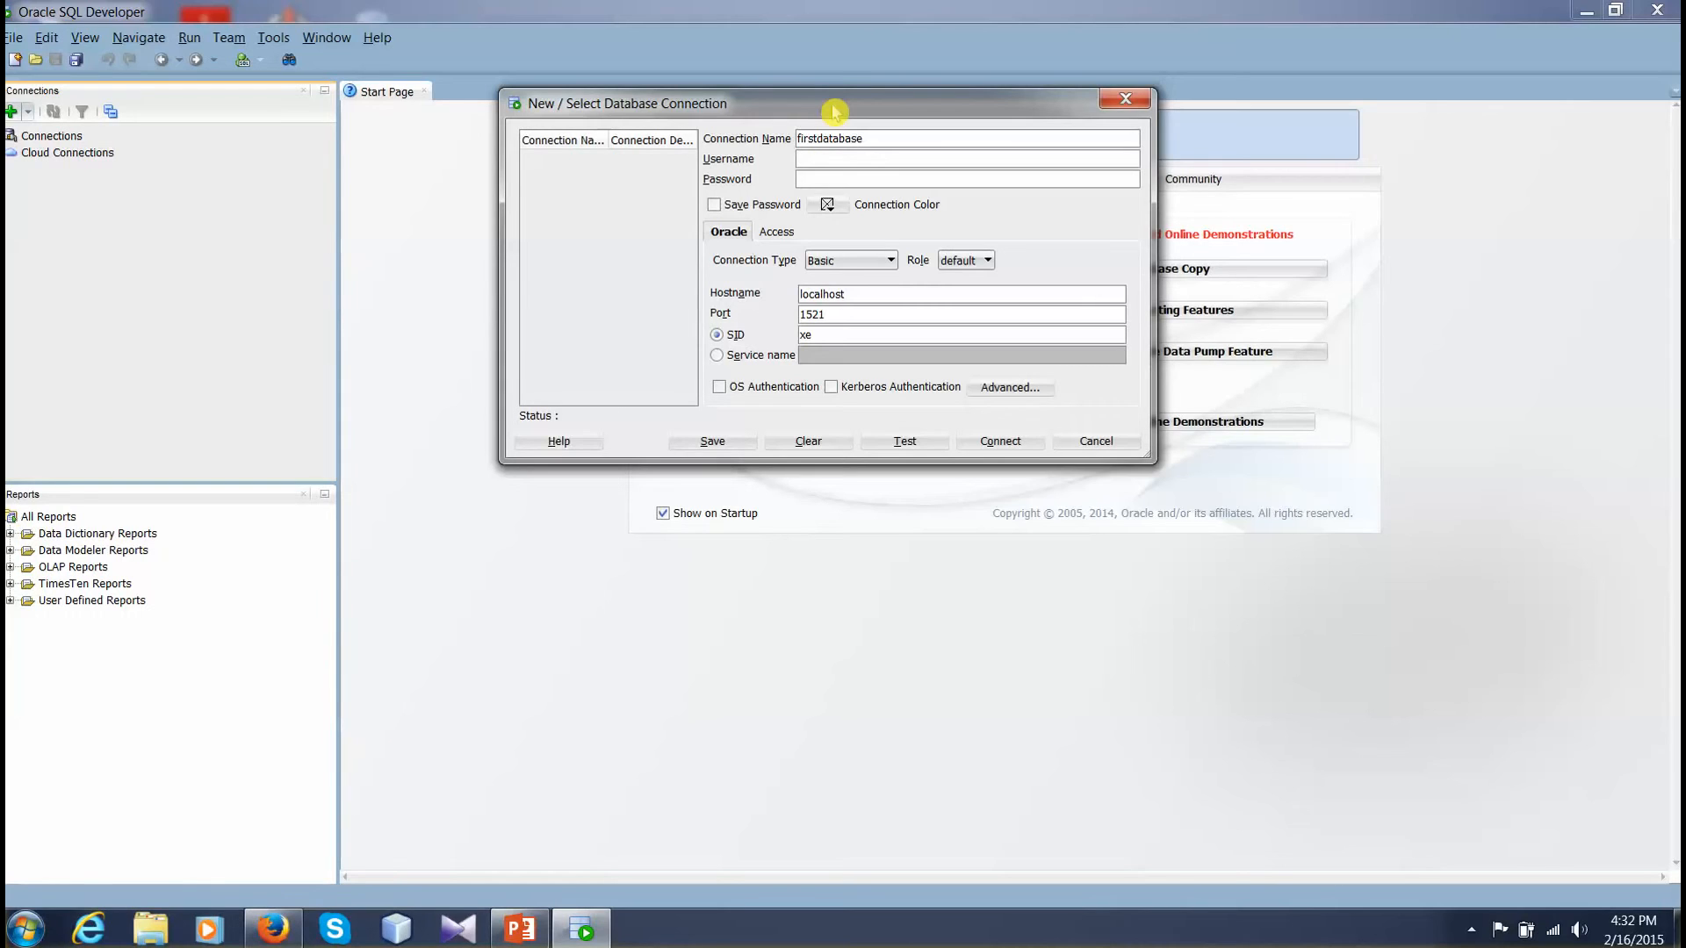
pyautogui.moveTo(834, 112); pyautogui.dragTo(836, 98)
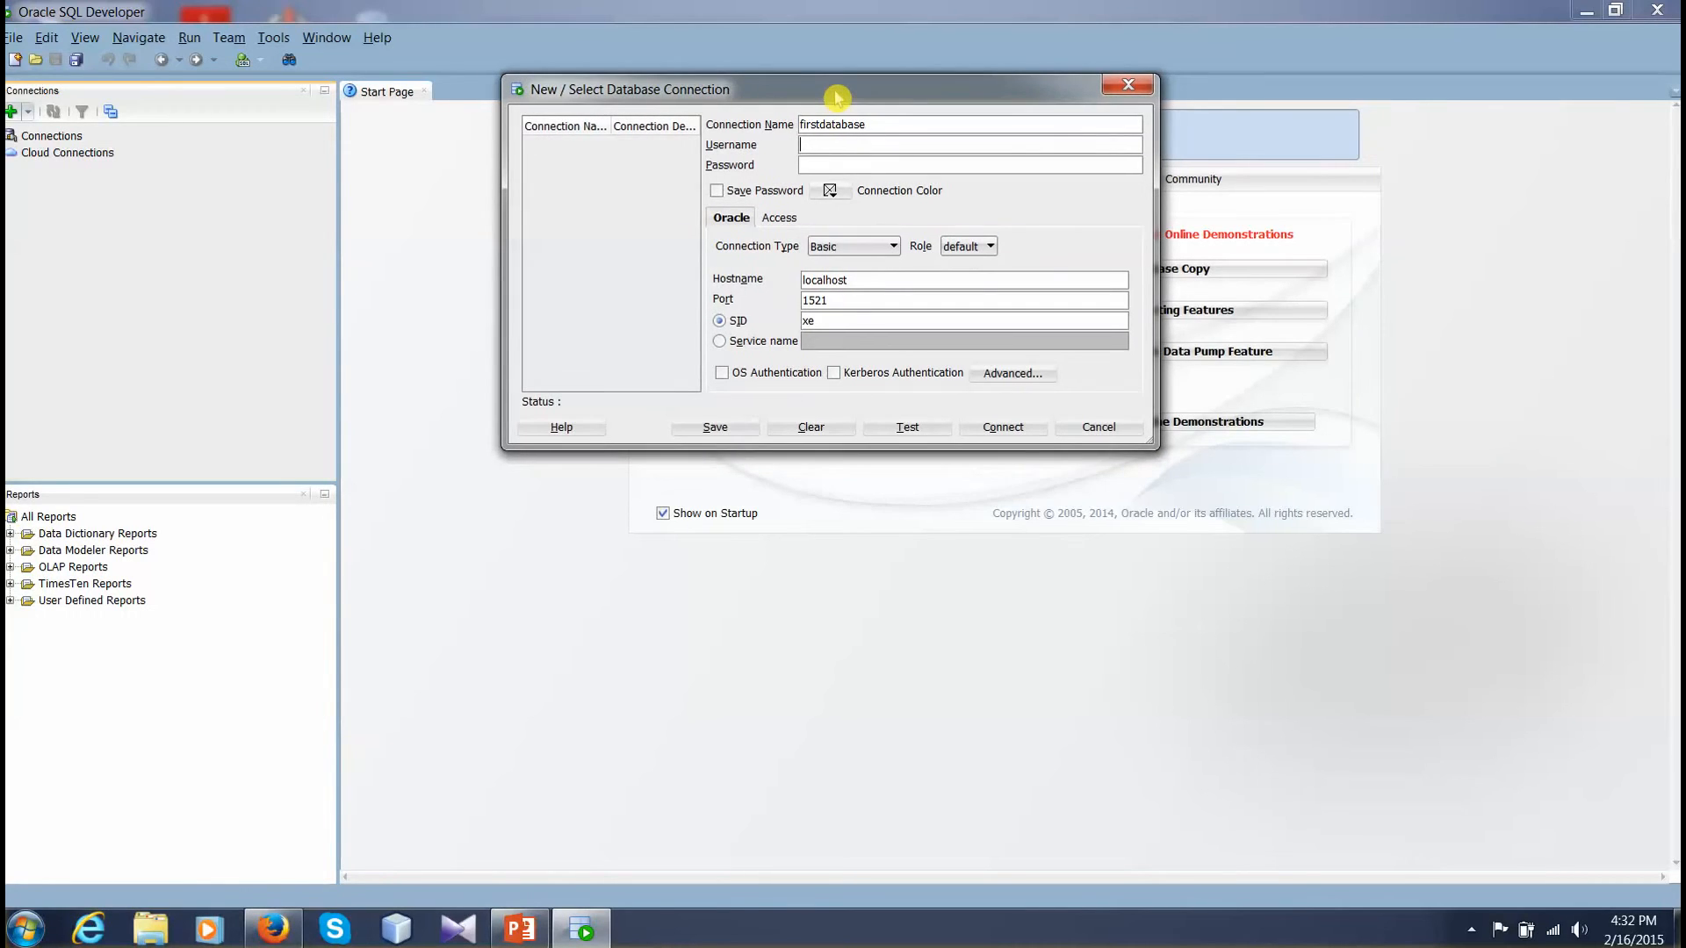
# Enter hr as the connection's username, fill in the account password and have it saved, keeping the default role.
pyautogui.click(836, 146)
pyautogui.write('h')
pyautogui.write('hr')
pyautogui.click(717, 192)
pyautogui.click(985, 249)
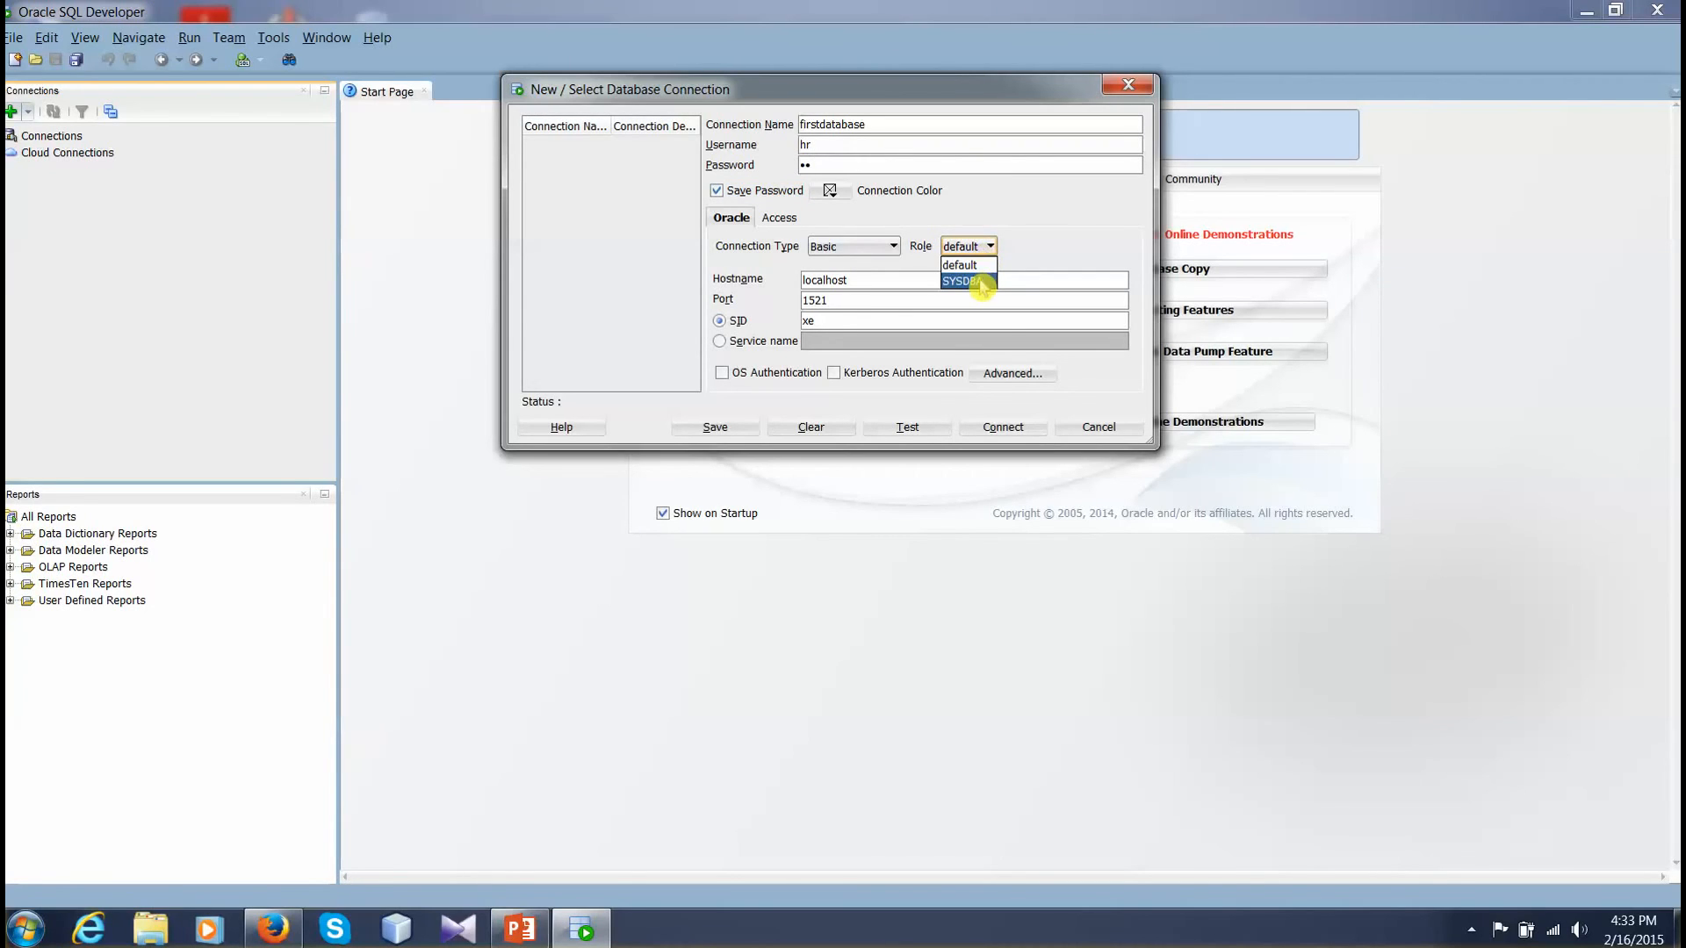
pyautogui.click(1021, 246)
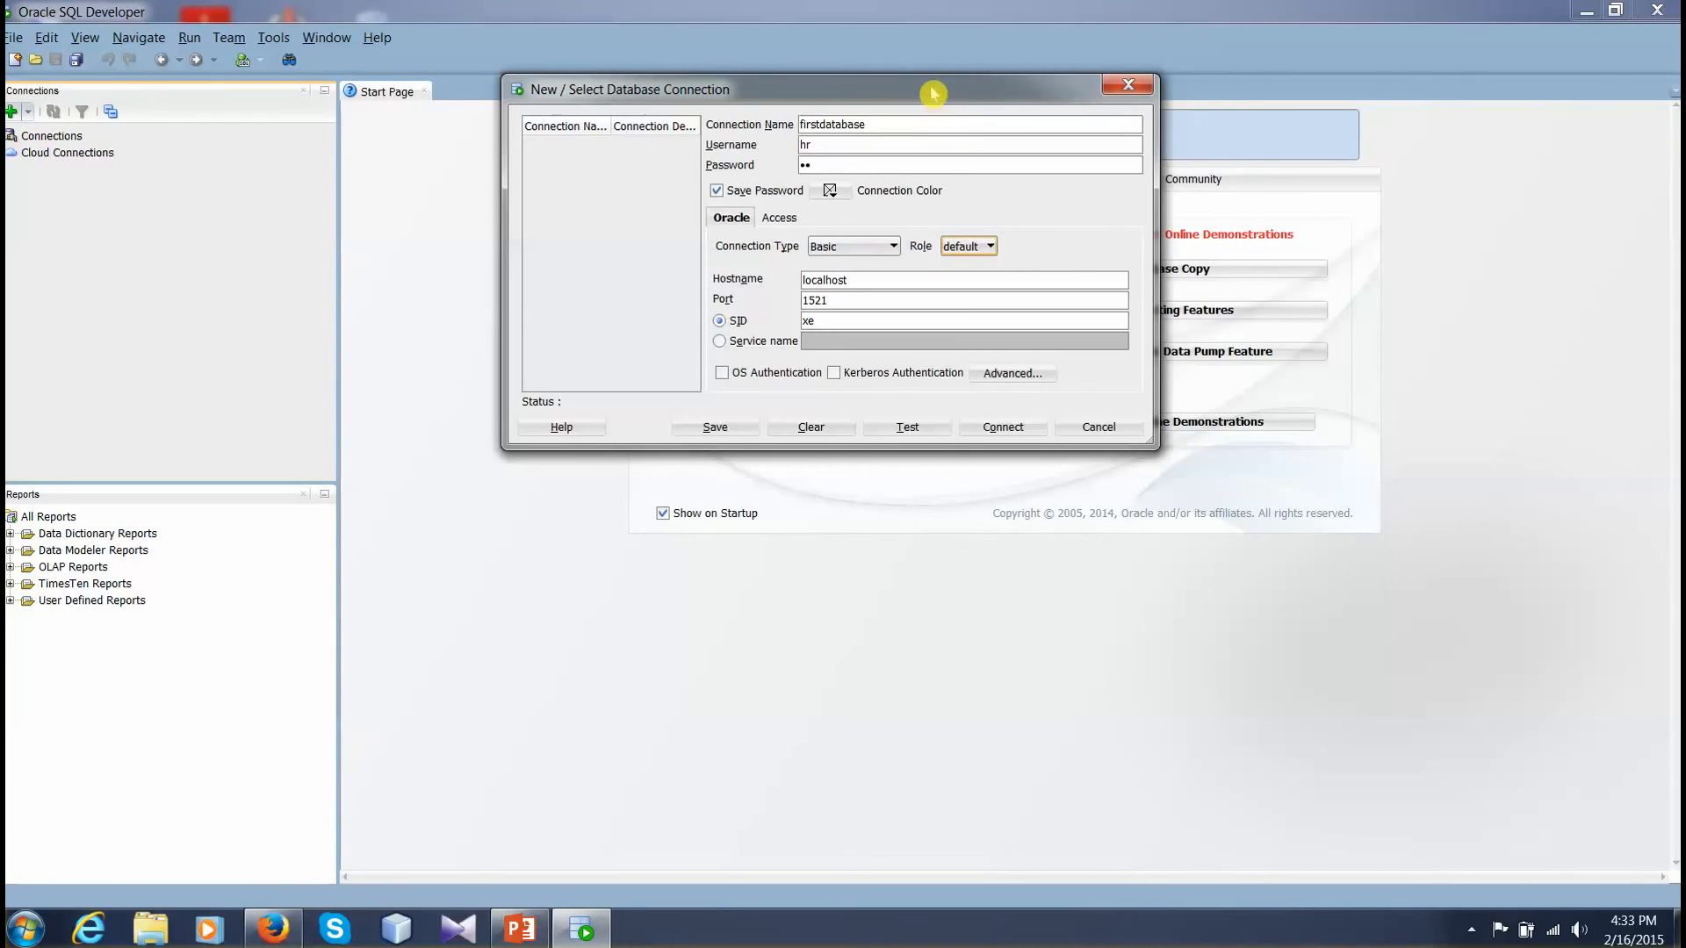
pyautogui.moveTo(933, 90); pyautogui.dragTo(930, 66)
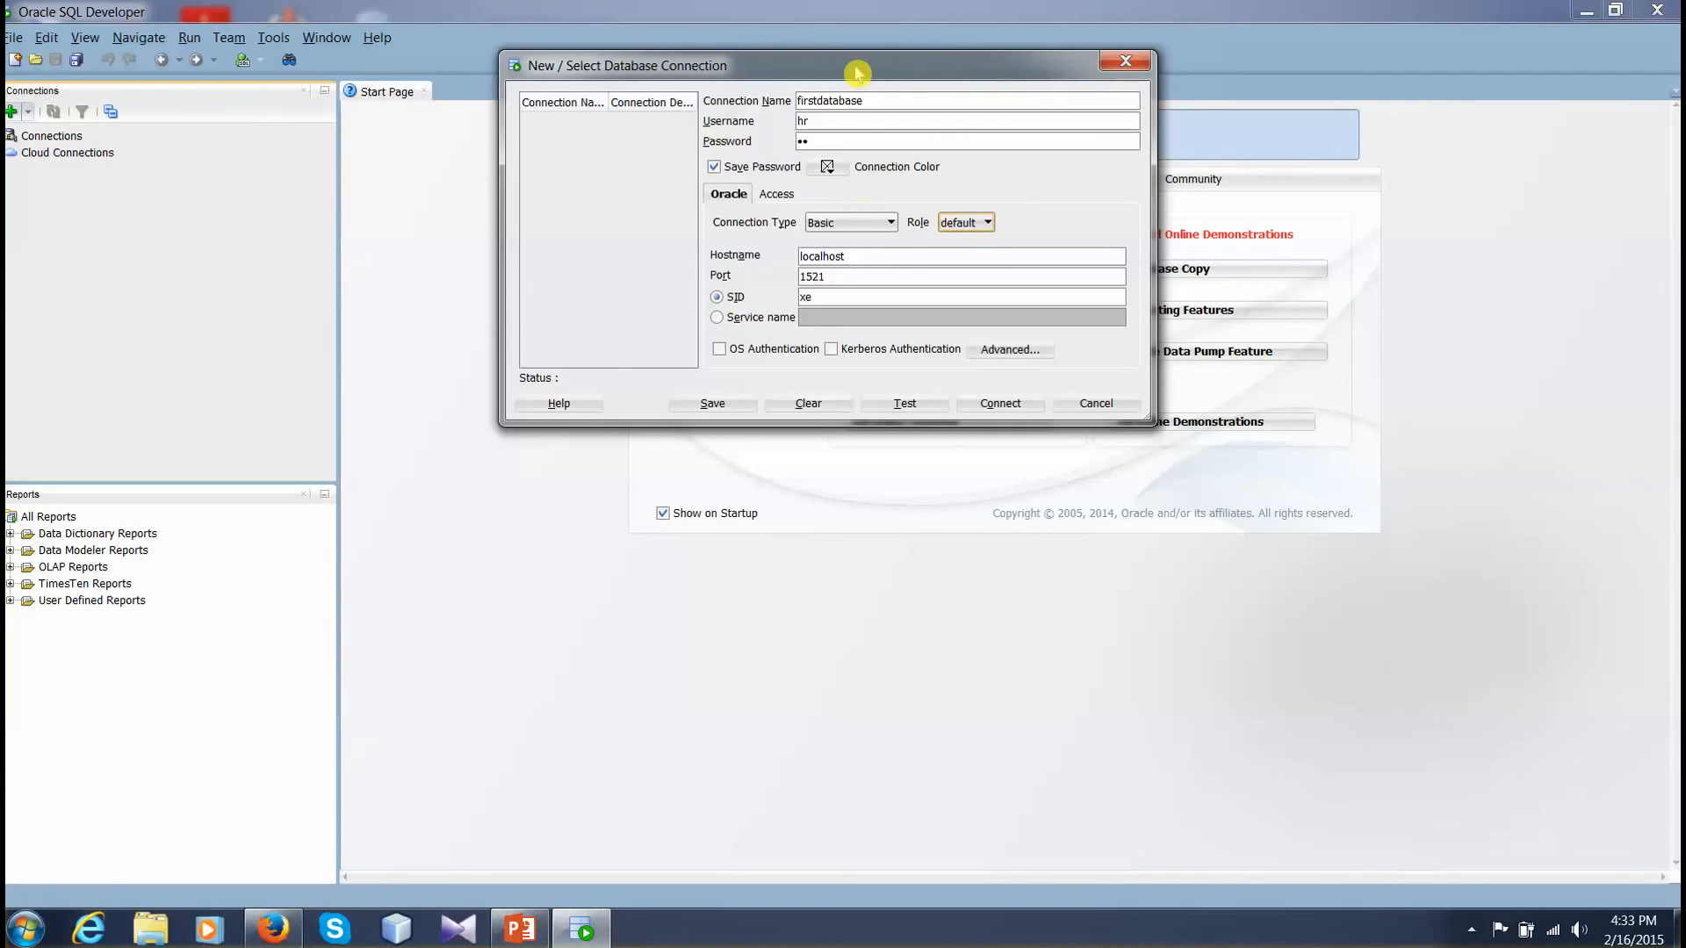
# Set the connection's SID to orcl, keeping localhost as the hostname, and test the connection.
pyautogui.click(859, 256)
pyautogui.moveTo(858, 256); pyautogui.dragTo(795, 258)
pyautogui.click(861, 260)
pyautogui.moveTo(872, 262); pyautogui.dragTo(795, 257)
pyautogui.click(852, 277)
pyautogui.press('BackSpace')
pyautogui.press('BackSpace')
pyautogui.write('orcl')
pyautogui.click(904, 405)
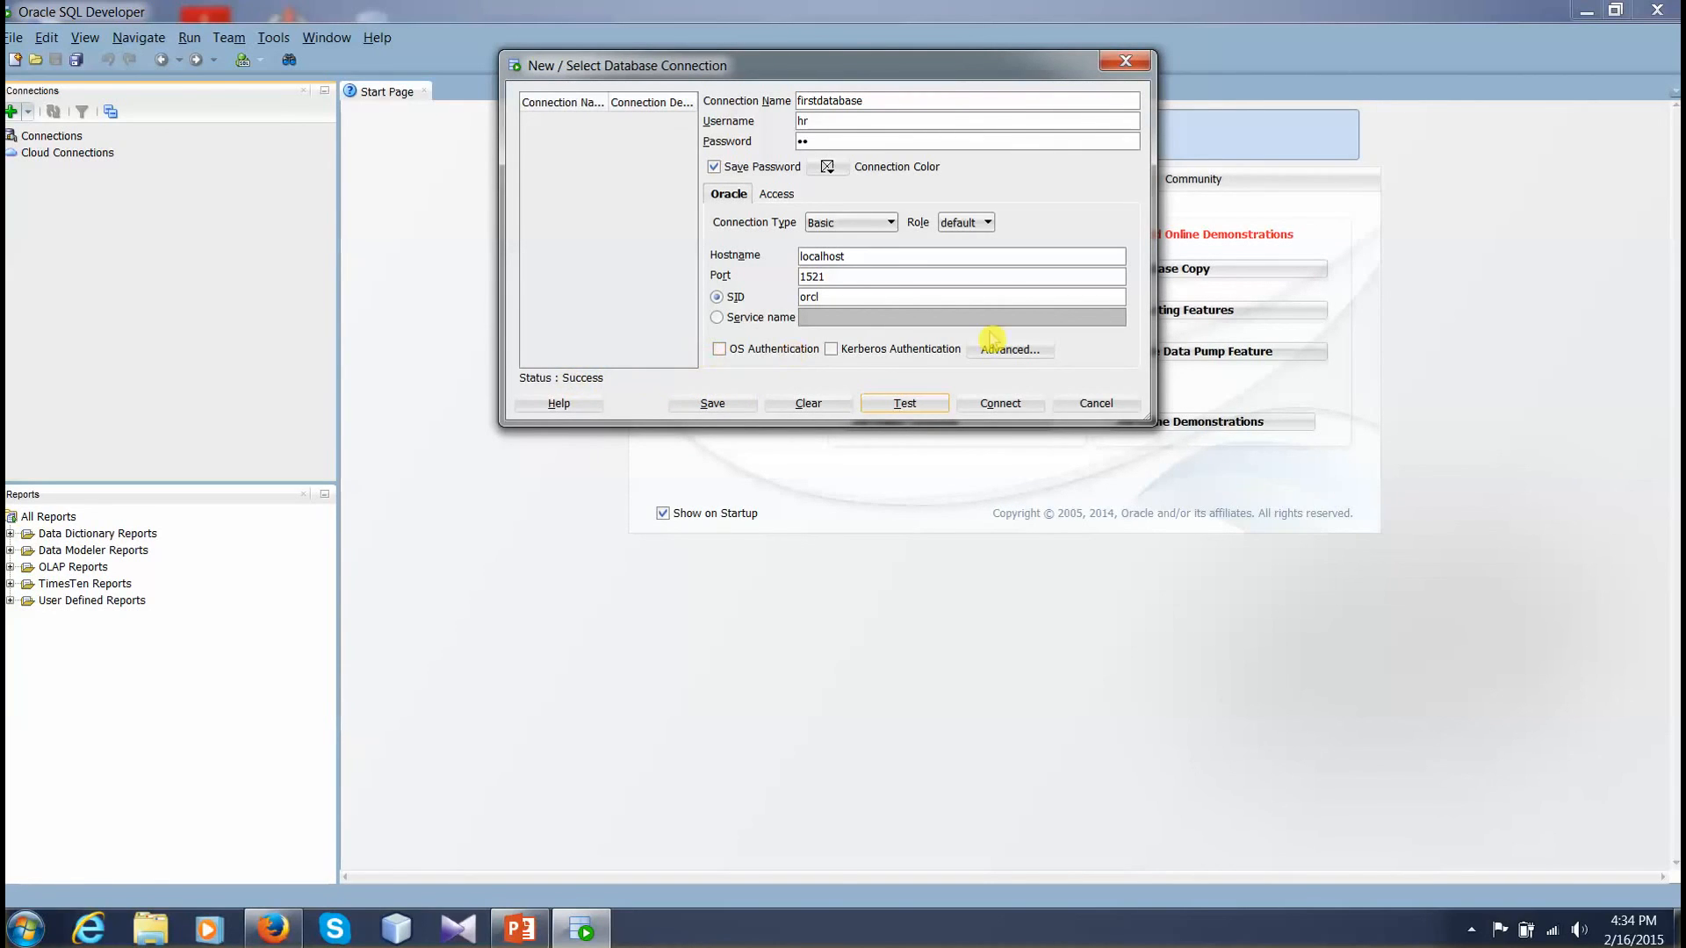
# Connect to firstdatabase and expand the connection to list its tables, placing the cursor in the empty SQL worksheet.
pyautogui.click(1001, 407)
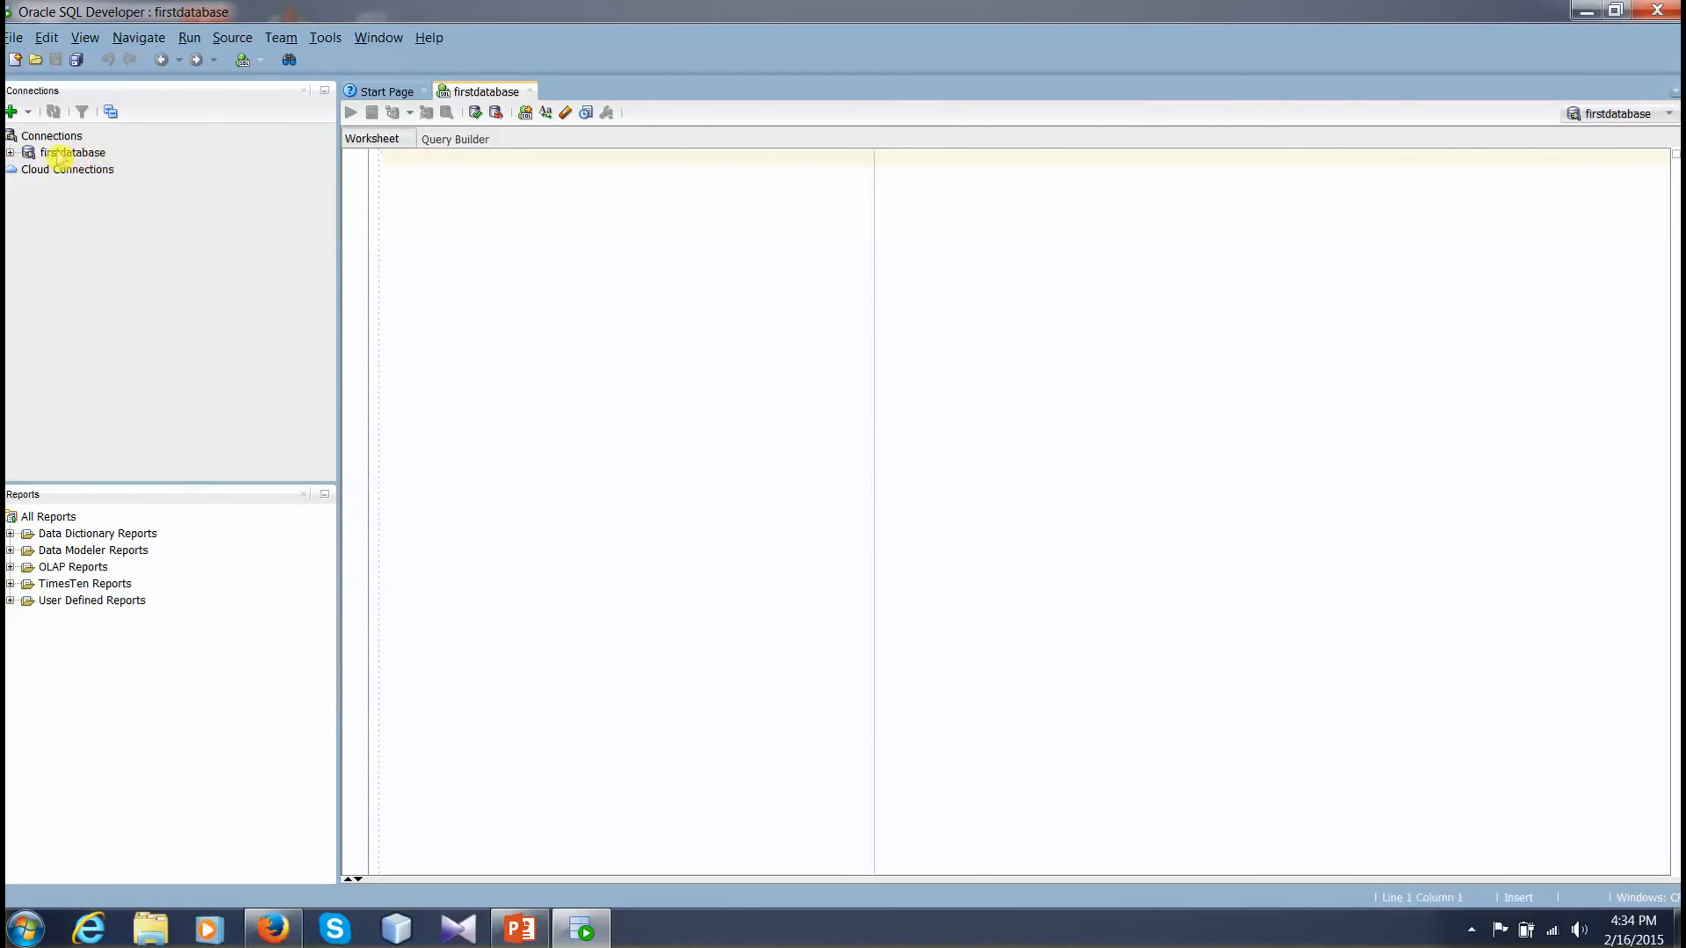
pyautogui.click(11, 153)
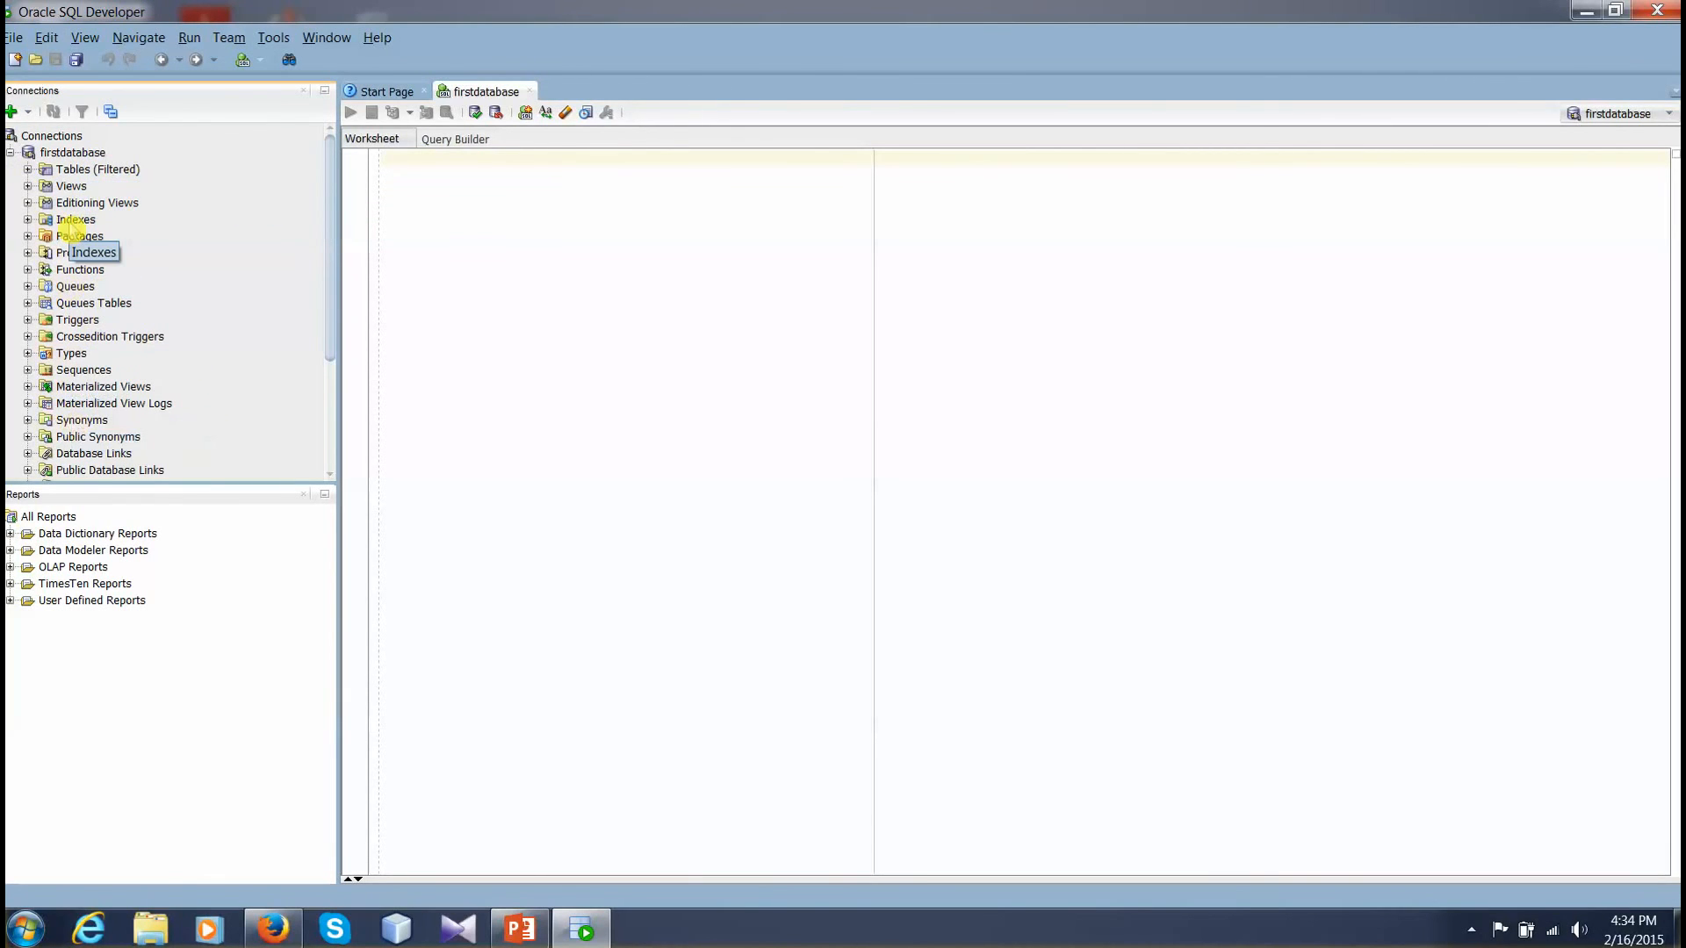
pyautogui.click(28, 170)
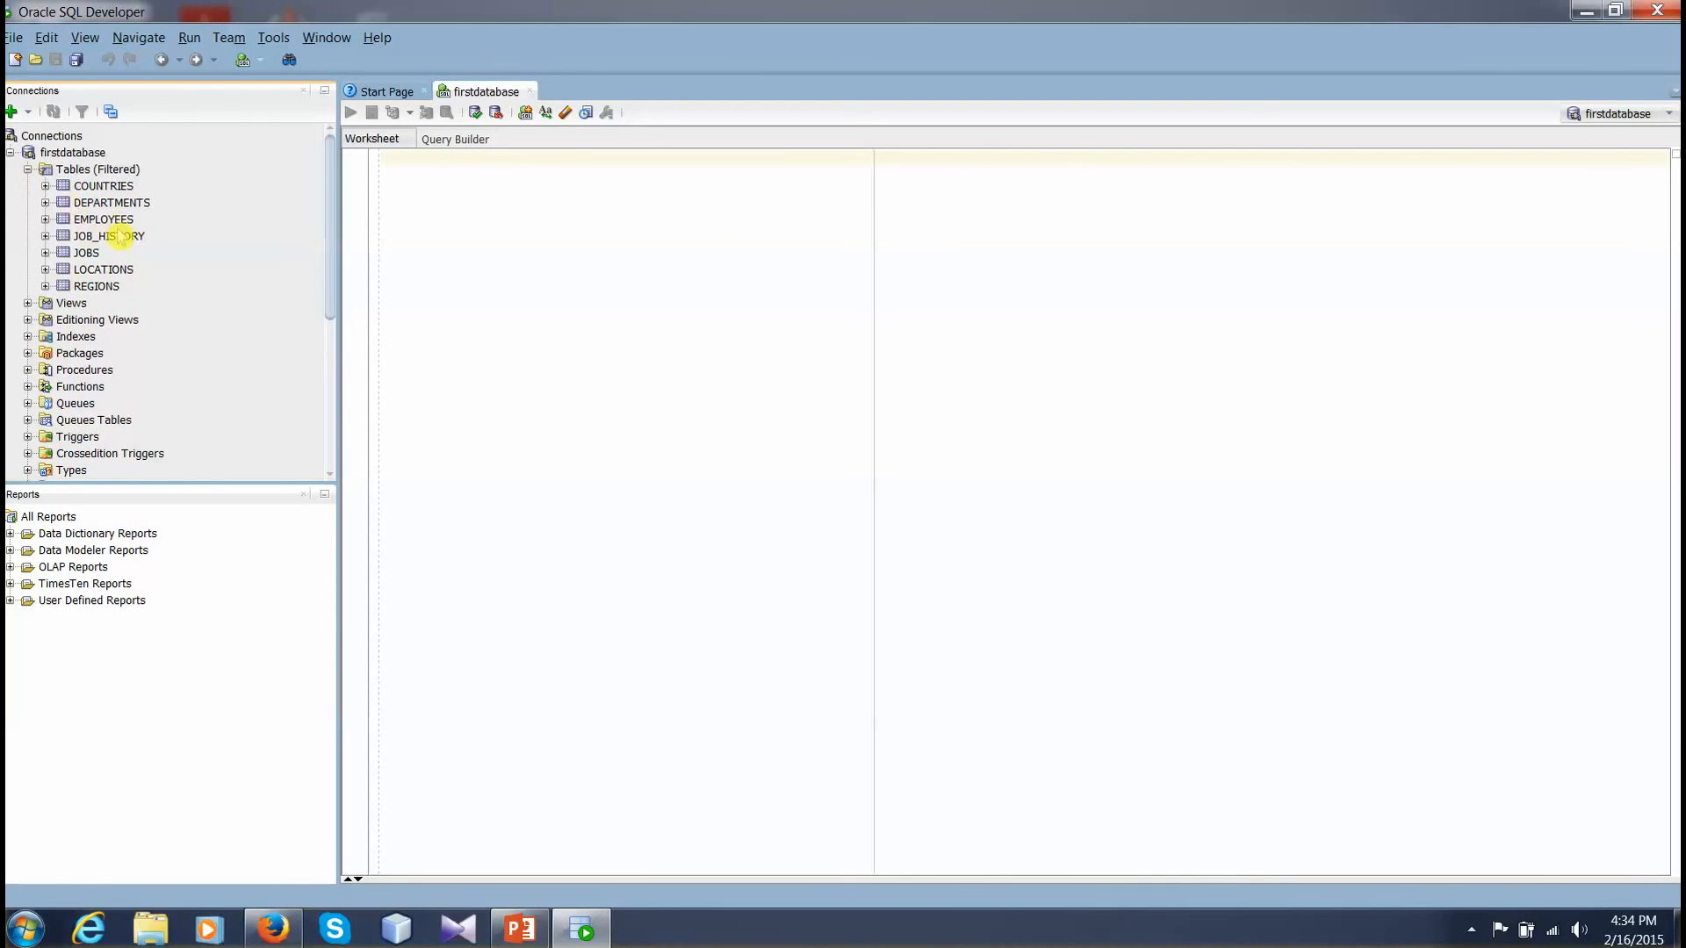
pyautogui.click(755, 161)
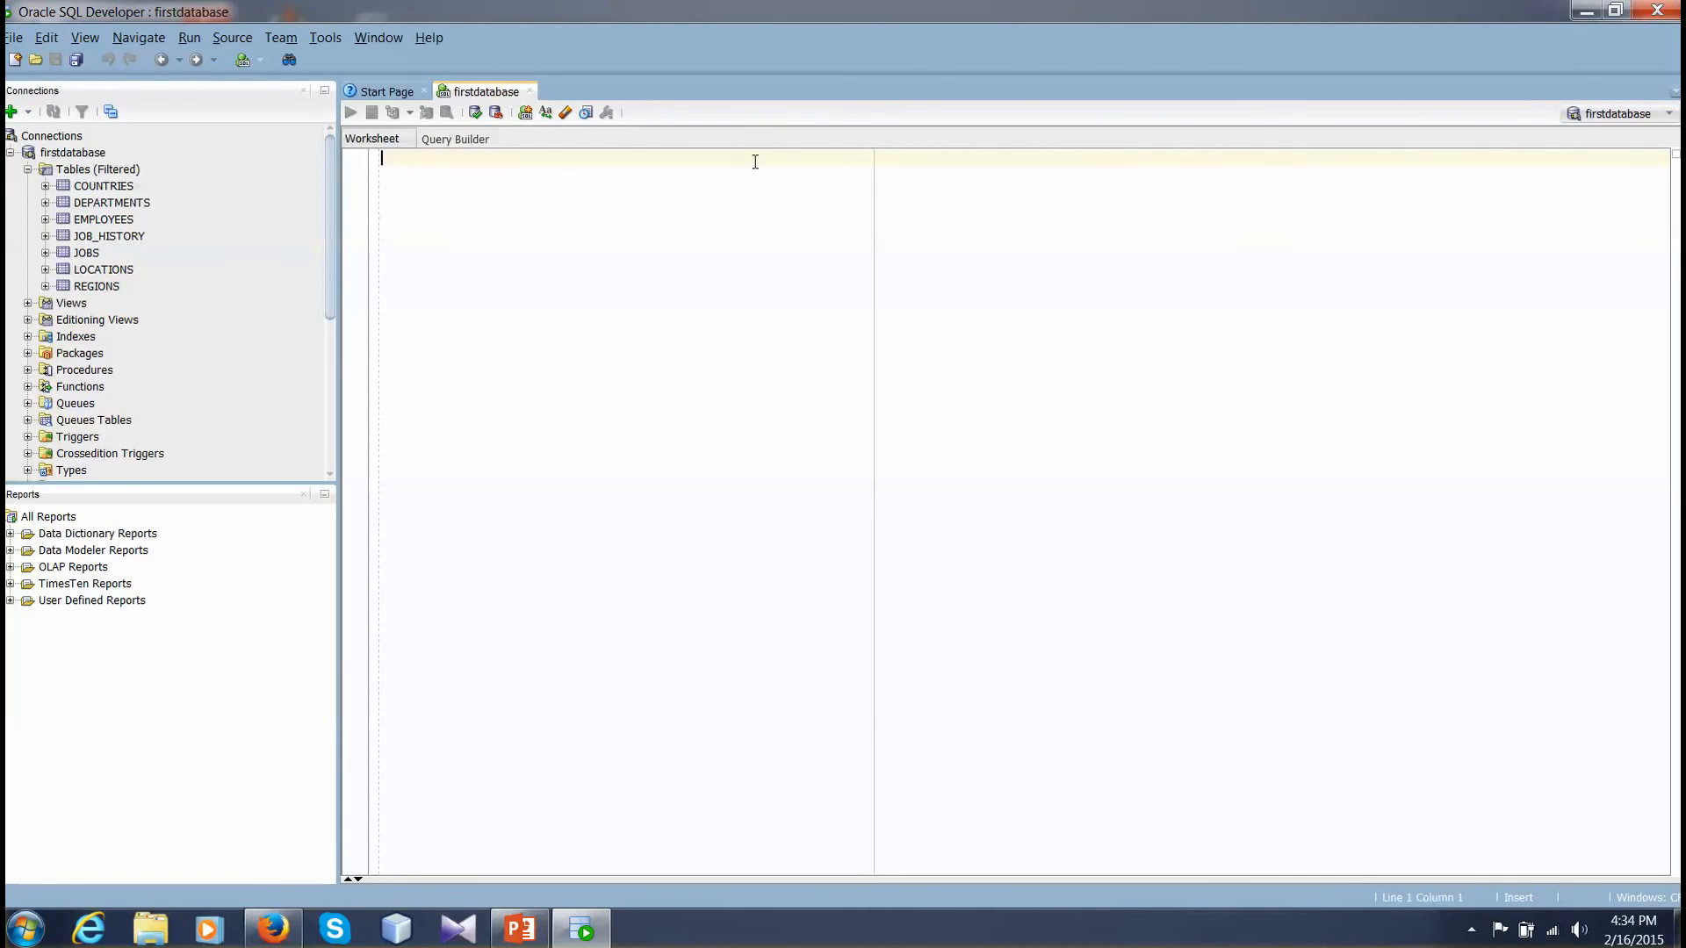